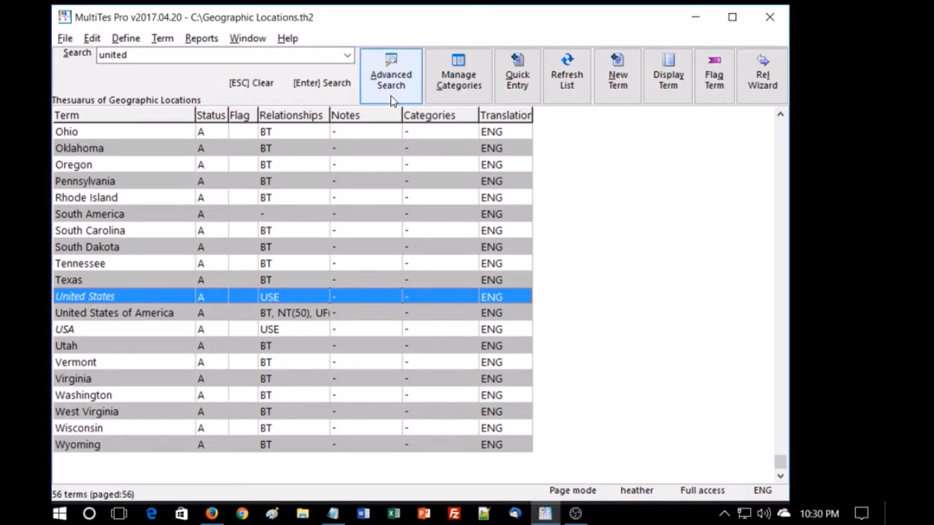
# Open the Advanced search dialog, review its criteria options, and close it
pyautogui.click(391, 89)
pyautogui.click(406, 120)
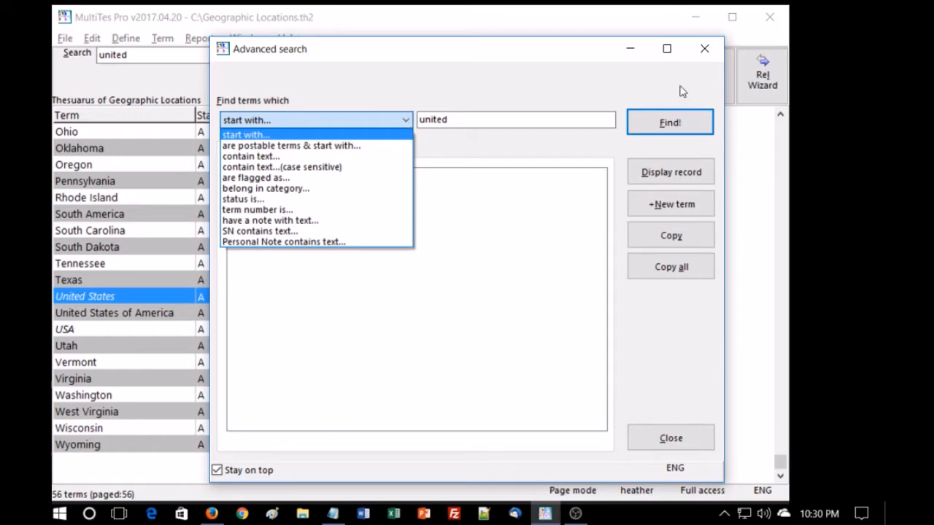
pyautogui.click(705, 51)
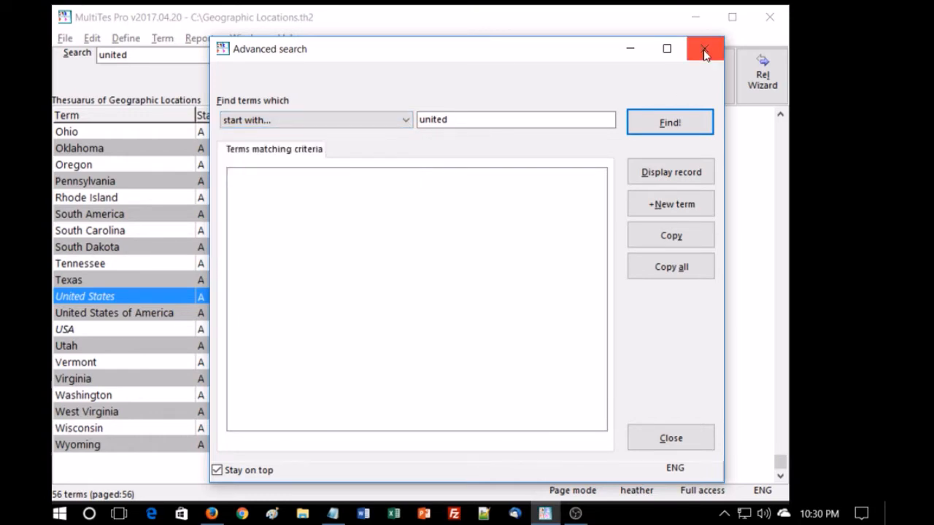
pyautogui.click(705, 50)
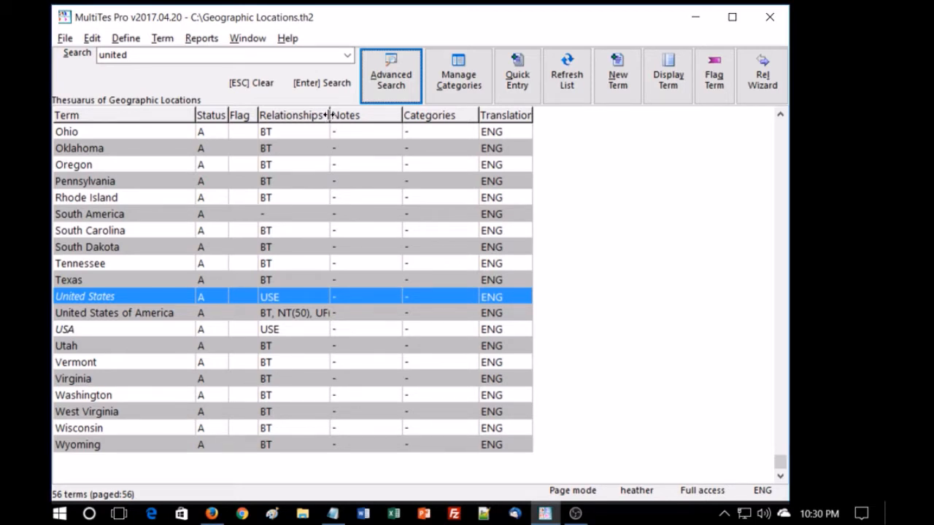
# Widen the Relationships column and narrow the Notes column in the term list
pyautogui.moveTo(329, 115); pyautogui.dragTo(342, 116)
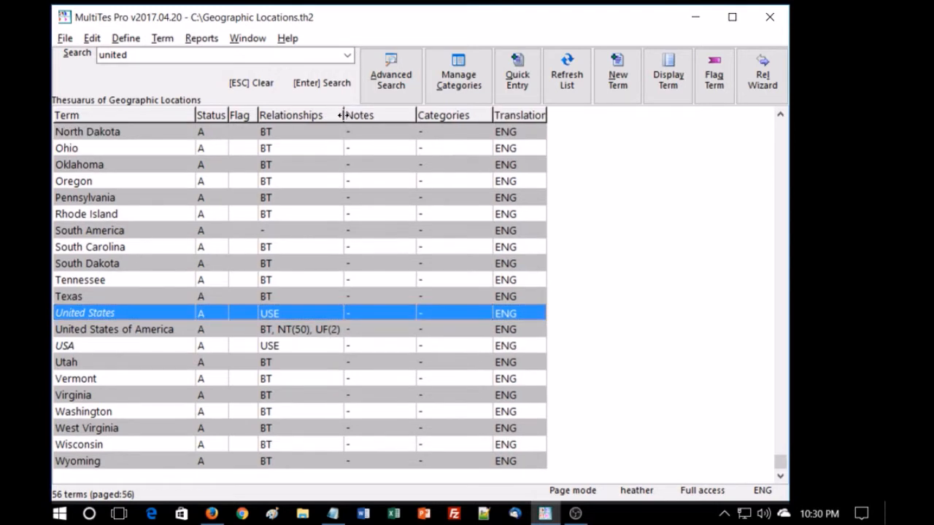
pyautogui.moveTo(415, 115); pyautogui.dragTo(391, 116)
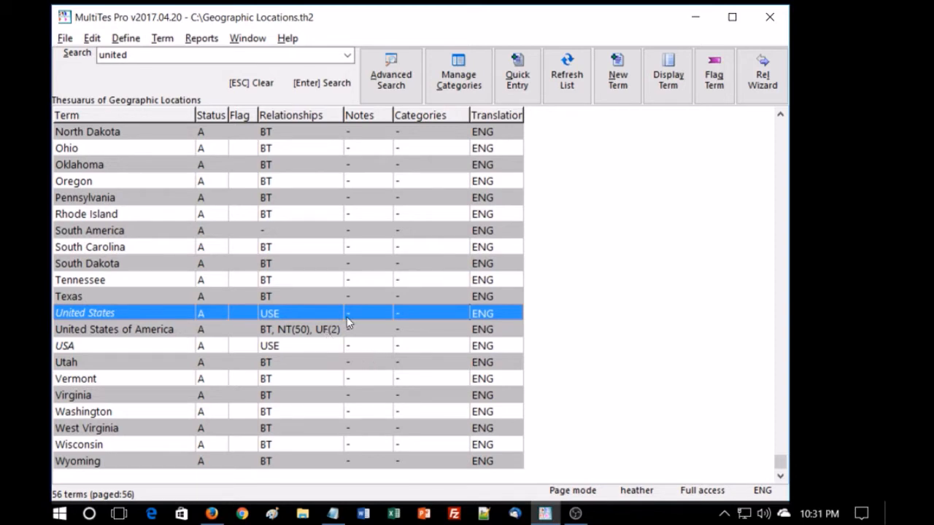
# In global display preferences, hide the Status and Flag columns and the relationship count, and save
pyautogui.click(125, 39)
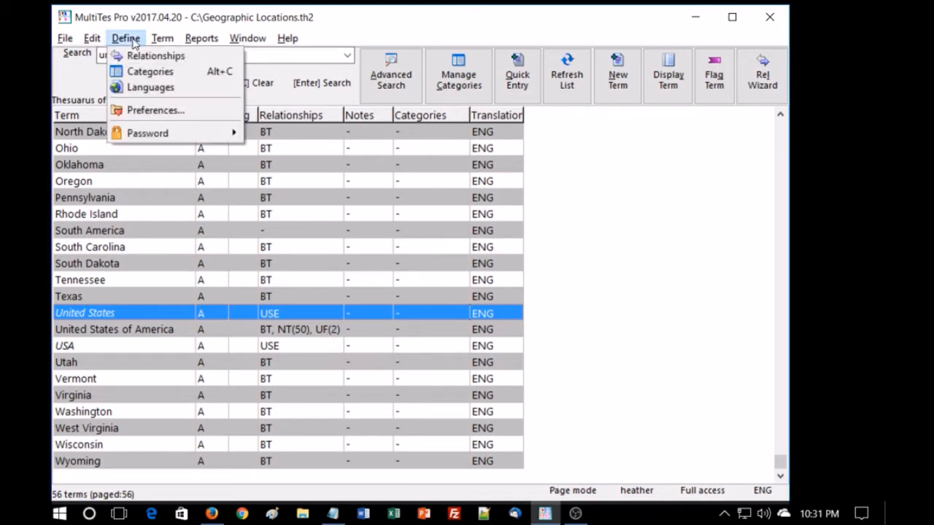
pyautogui.click(136, 111)
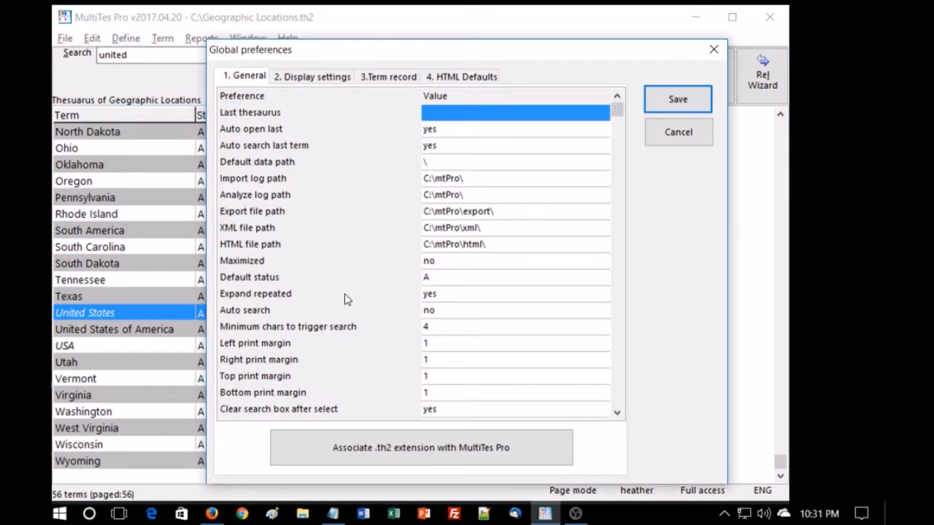
pyautogui.click(316, 78)
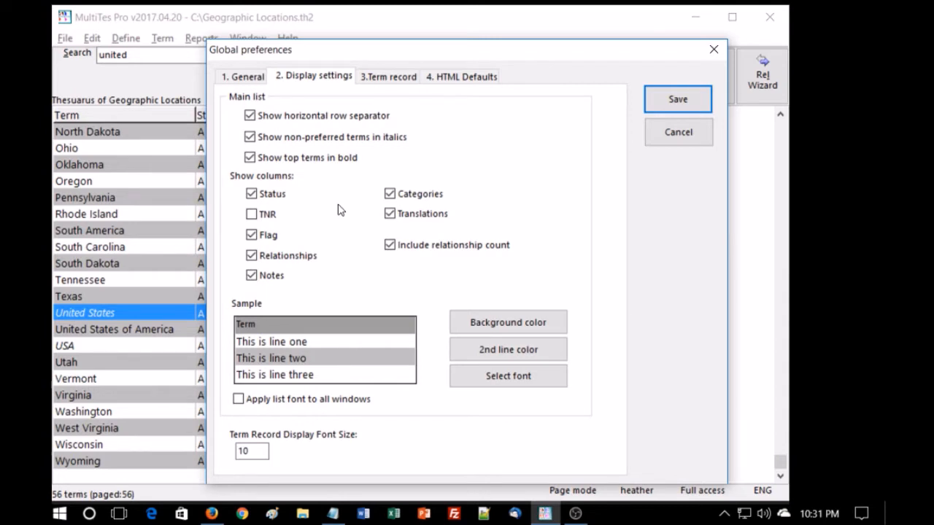
pyautogui.click(251, 194)
pyautogui.click(251, 235)
pyautogui.click(389, 247)
pyautogui.click(687, 99)
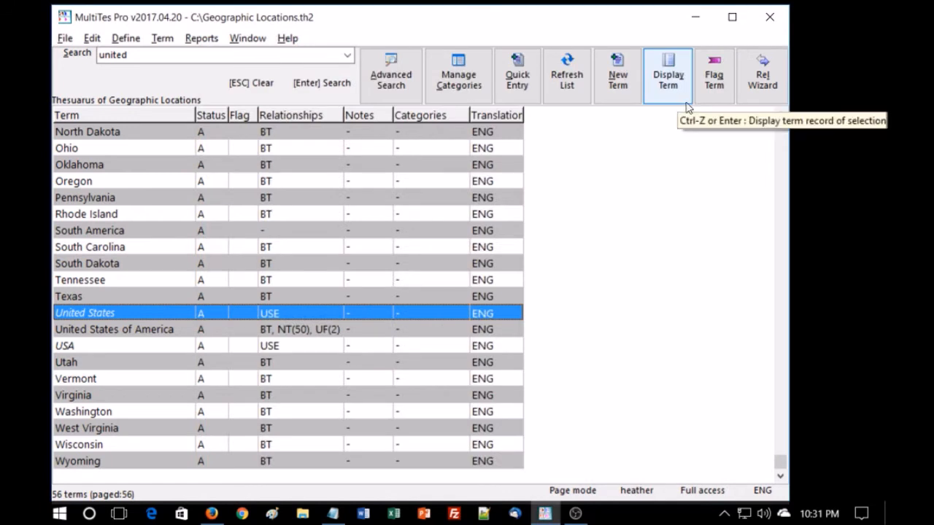
# Refresh the term list and move the selection to United States of America
pyautogui.click(571, 82)
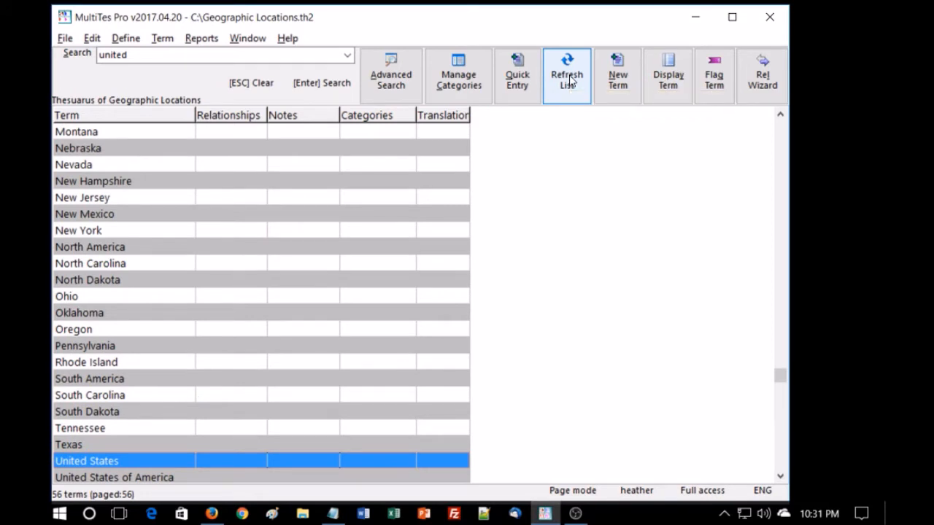
pyautogui.press('Up')
pyautogui.press('Up')
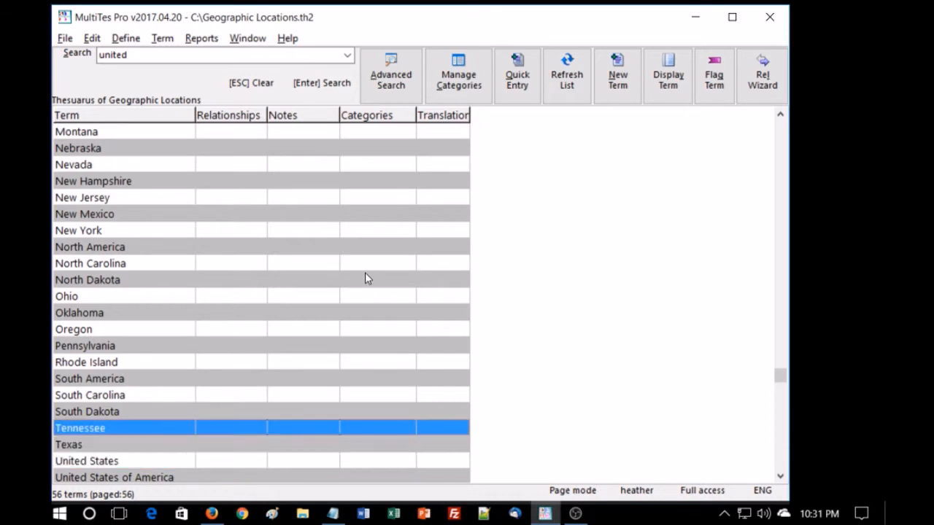
pyautogui.press('Down')
pyautogui.press('Down')
pyautogui.press('Down')
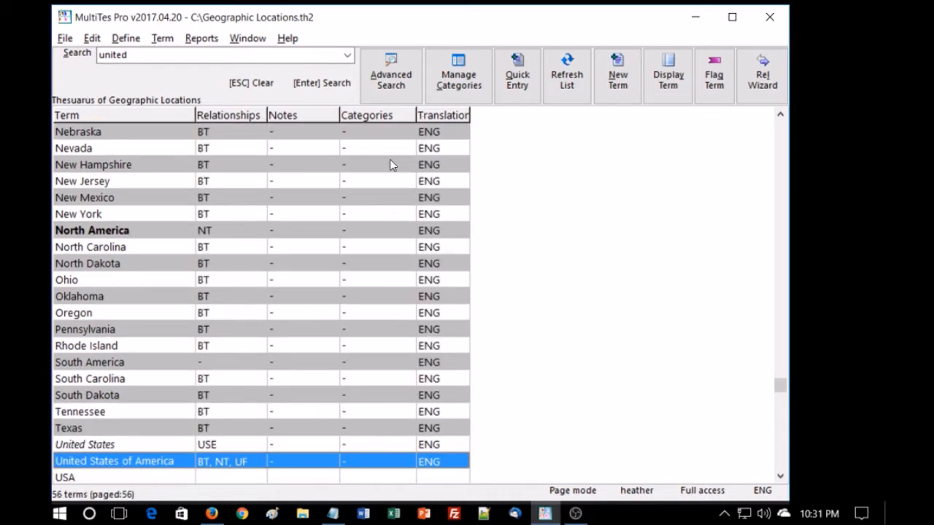
# Open the United States of America term record and reposition its window
pyautogui.click(304, 473)
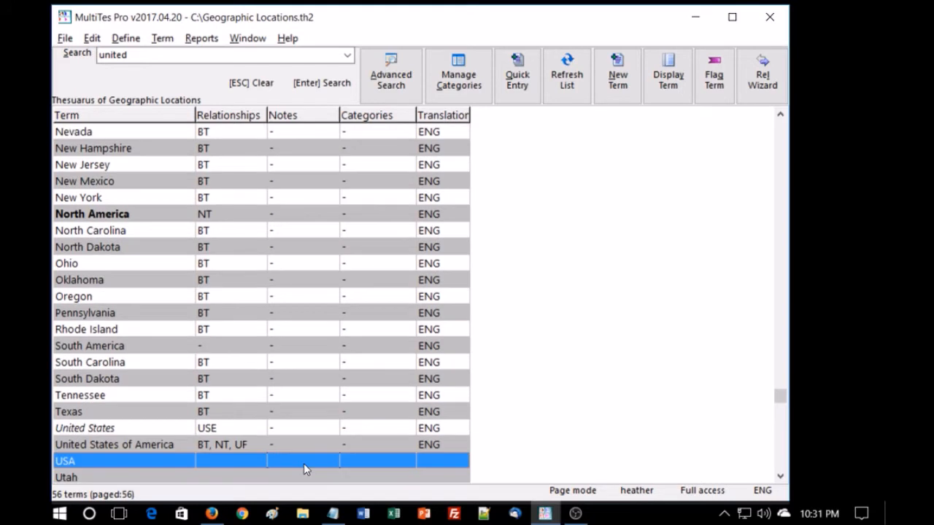
pyautogui.click(240, 445)
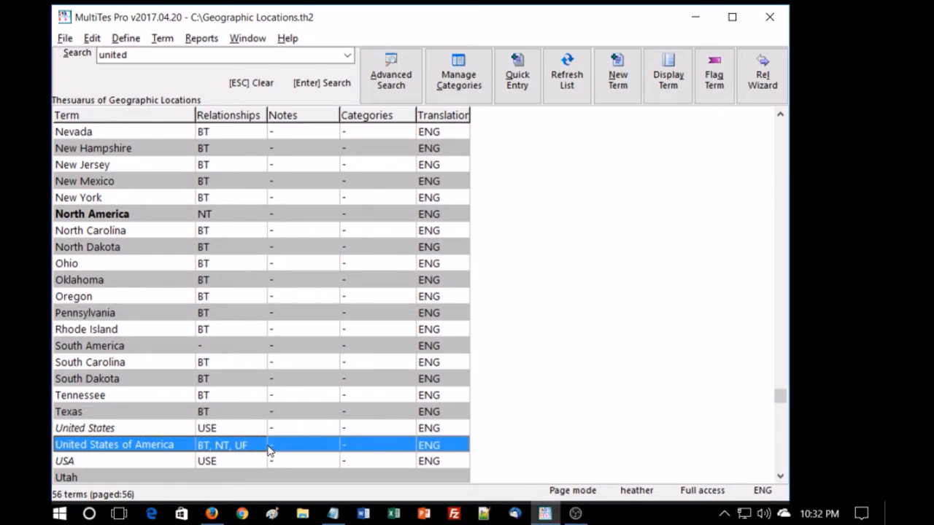
pyautogui.doubleClick(162, 449)
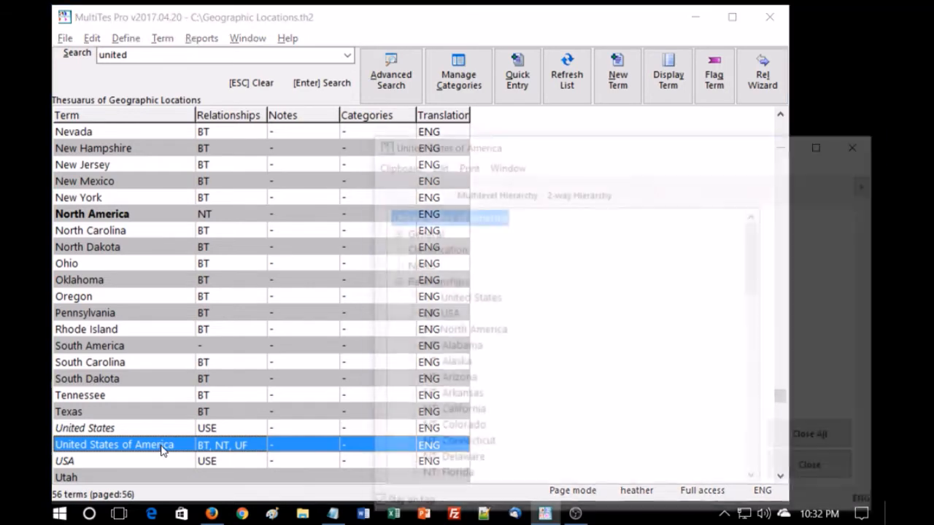
pyautogui.moveTo(663, 144); pyautogui.dragTo(624, 141)
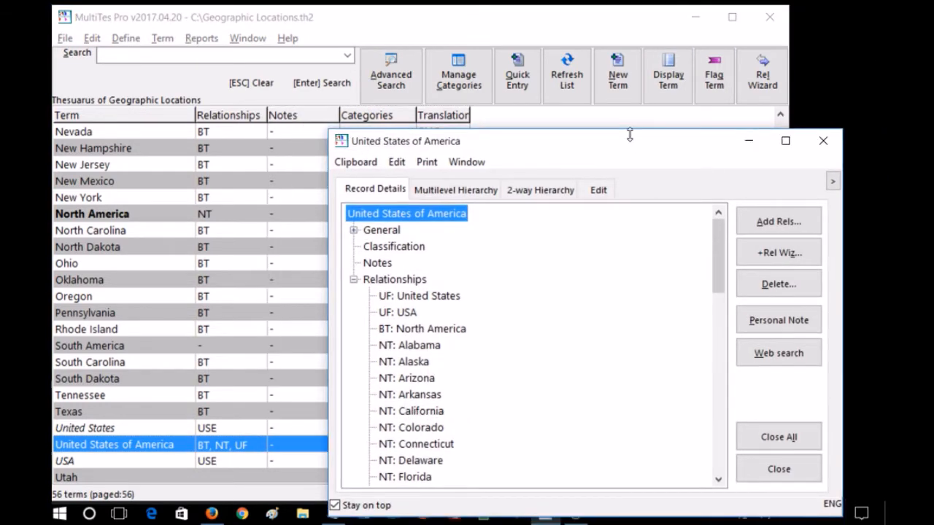
# Run a Google web search for the United States of America term and close its record
pyautogui.click(786, 357)
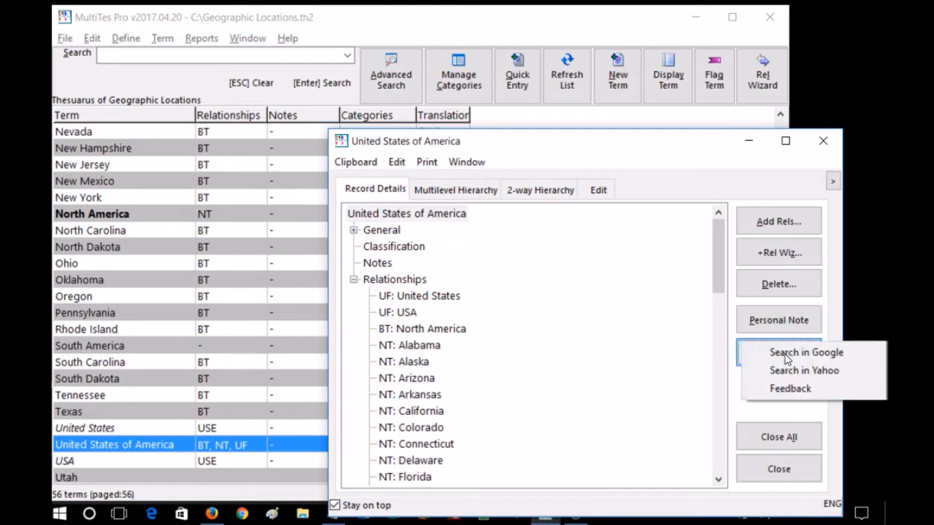
pyautogui.click(787, 357)
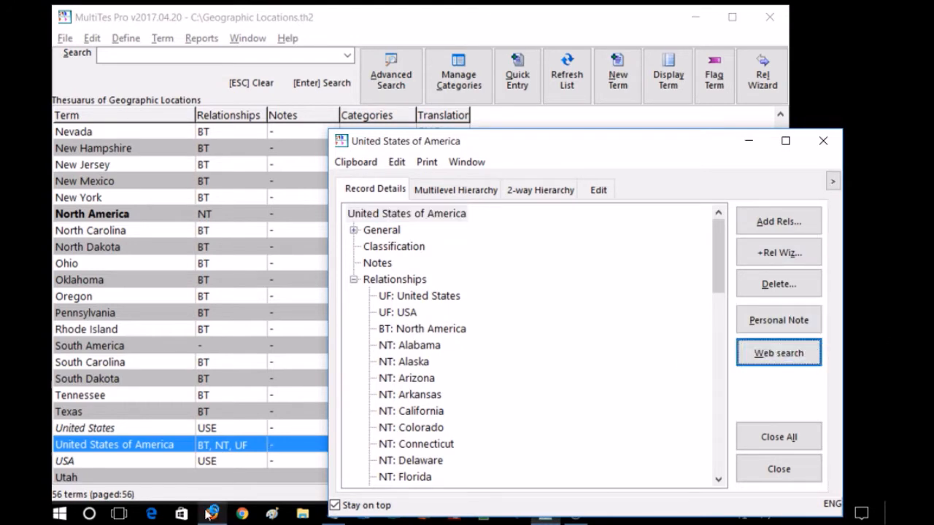
pyautogui.moveTo(209, 515)
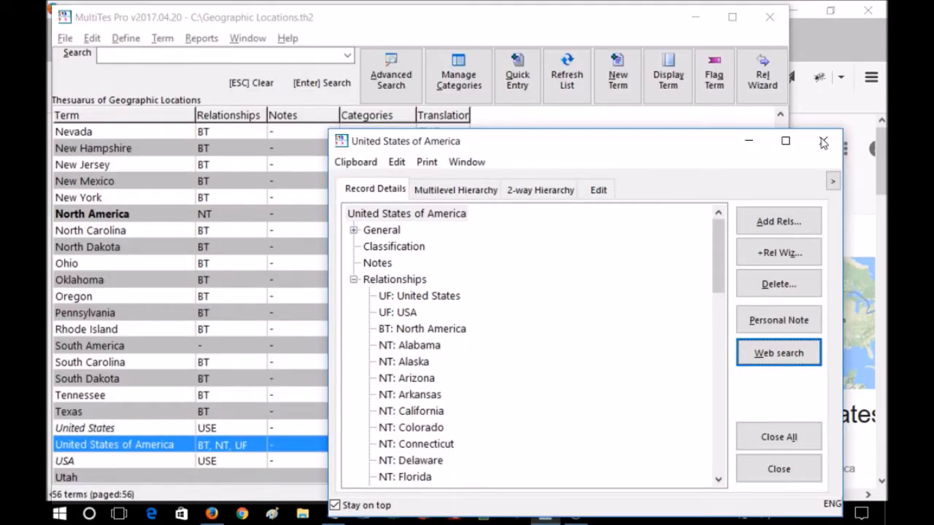
pyautogui.click(823, 142)
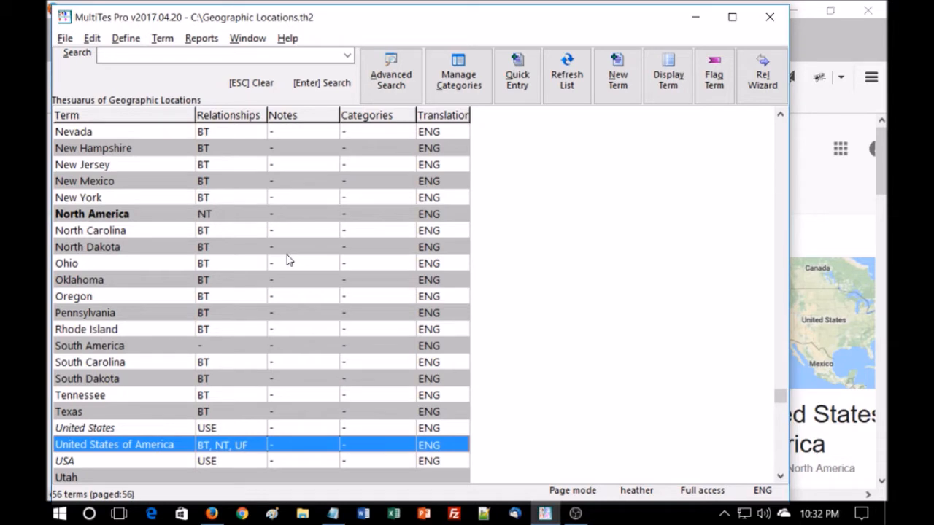
# Open the North America record and browse its multilevel hierarchy
pyautogui.doubleClick(95, 213)
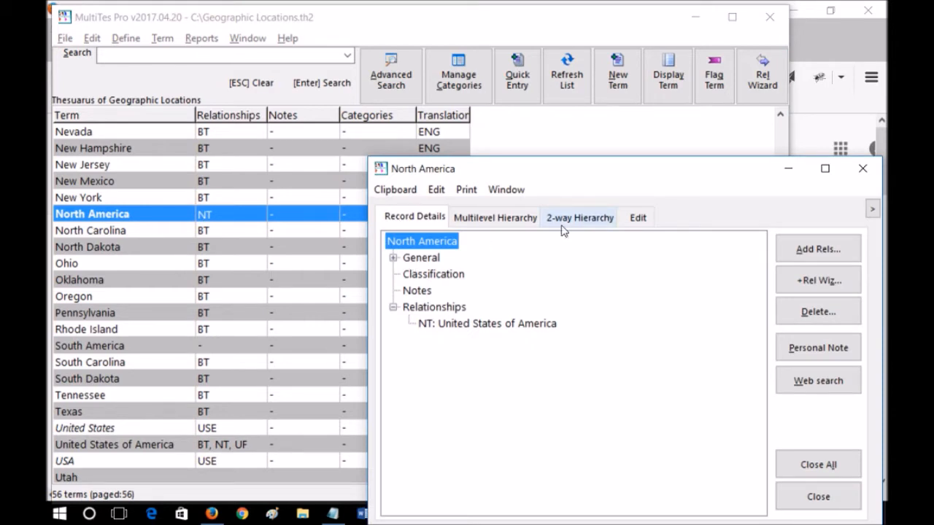
pyautogui.click(502, 219)
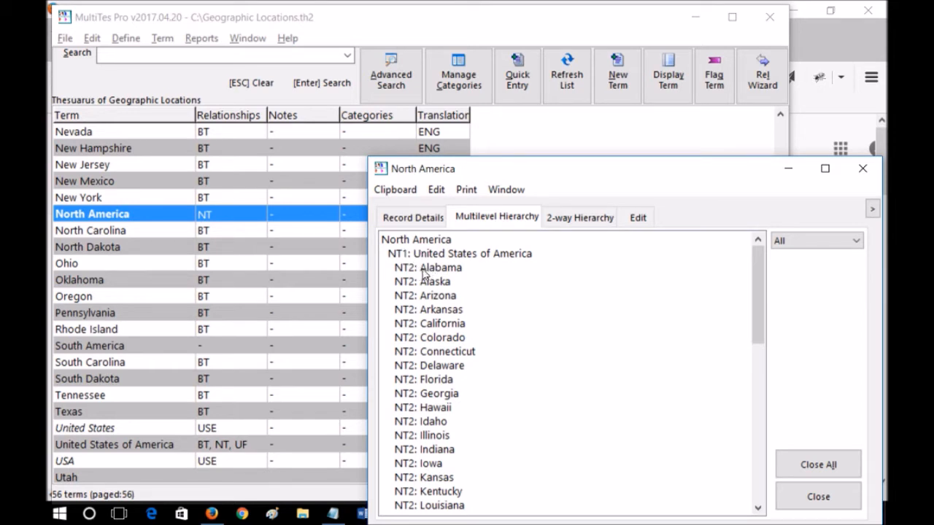
pyautogui.scroll(-1, 431, 279)
pyautogui.scroll(-9, 434, 279)
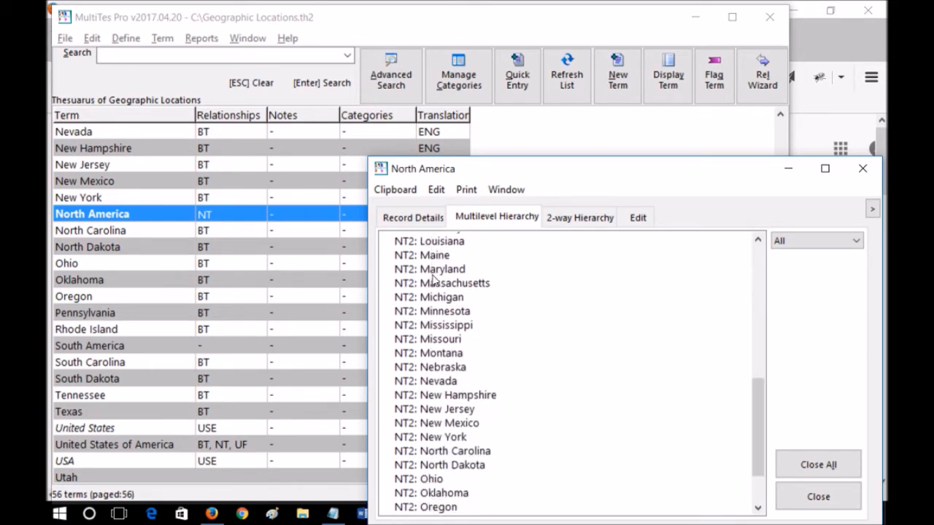
pyautogui.scroll(-1, 434, 279)
pyautogui.scroll(10, 434, 279)
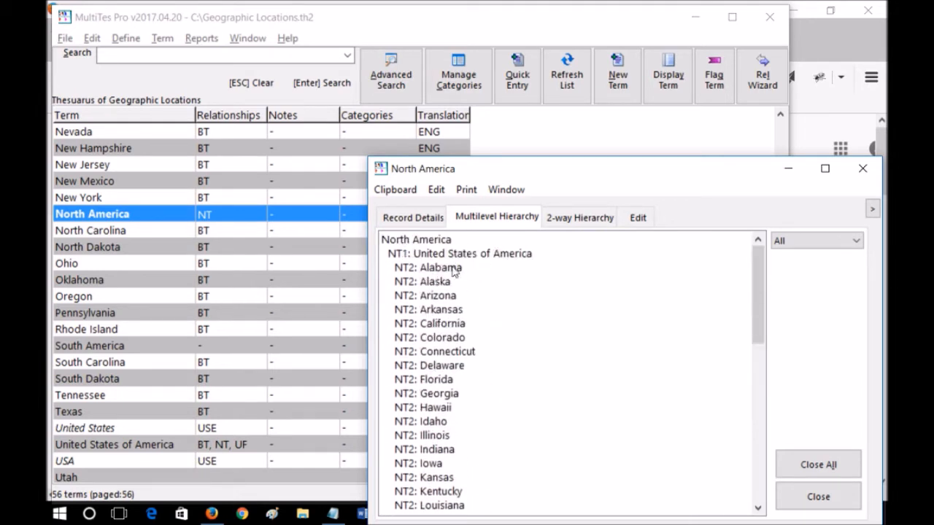
# Show North America's 2-way hierarchy and open the United States of America record from it
pyautogui.click(570, 220)
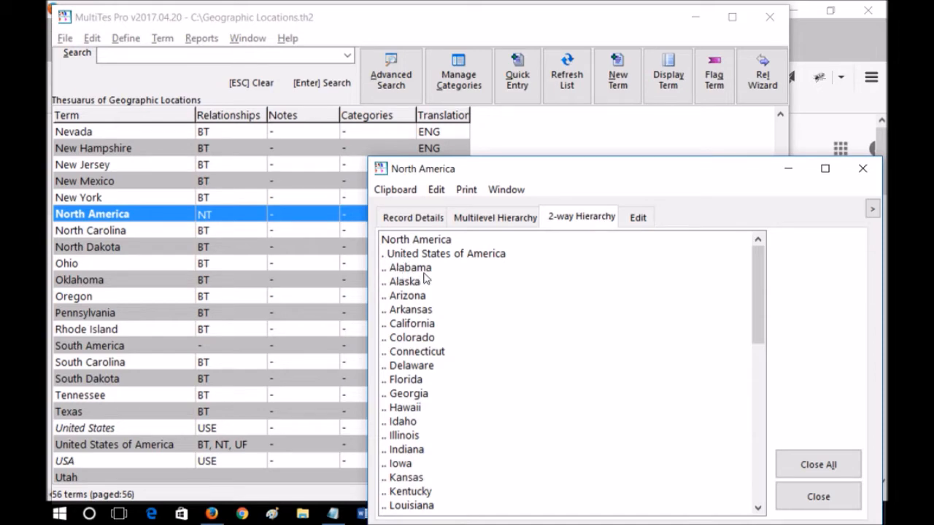
pyautogui.doubleClick(451, 257)
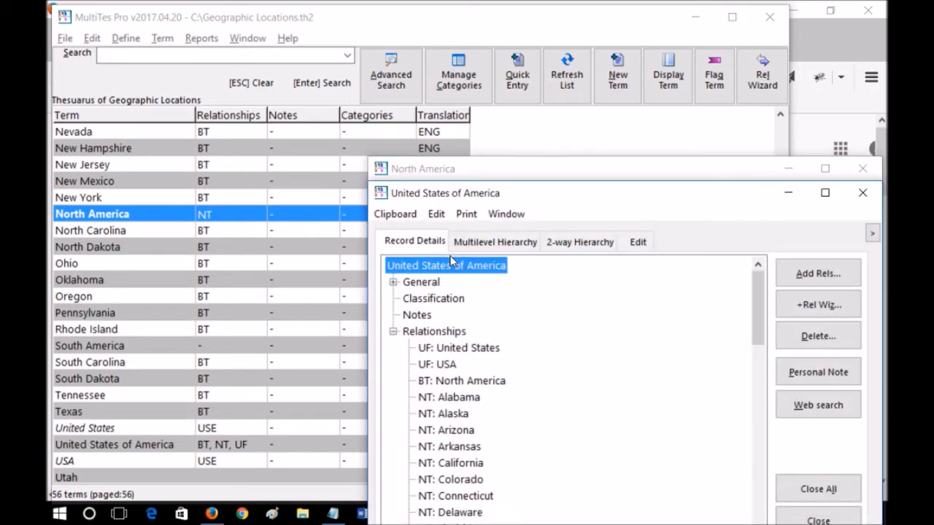
# Browse the United States of America multilevel hierarchy, moving its window aside
pyautogui.click(504, 245)
pyautogui.scroll(-11, 494, 336)
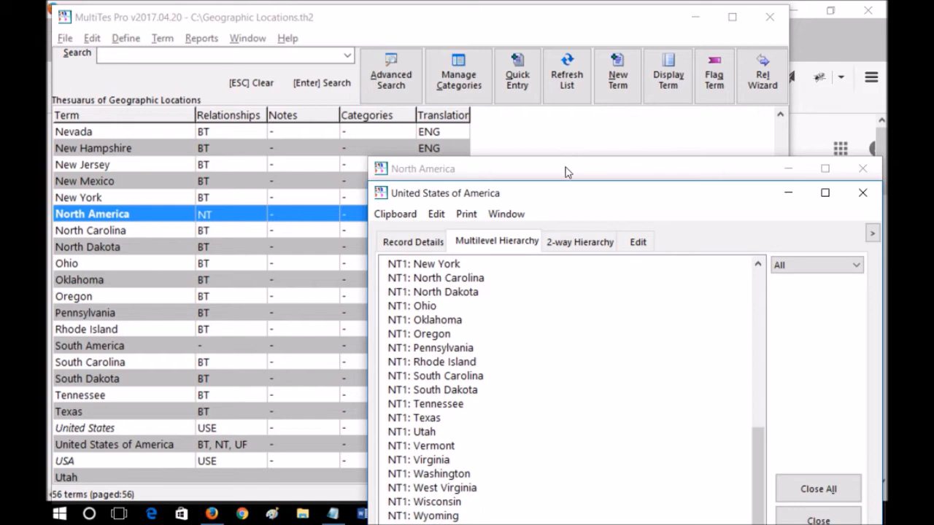
pyautogui.click(534, 88)
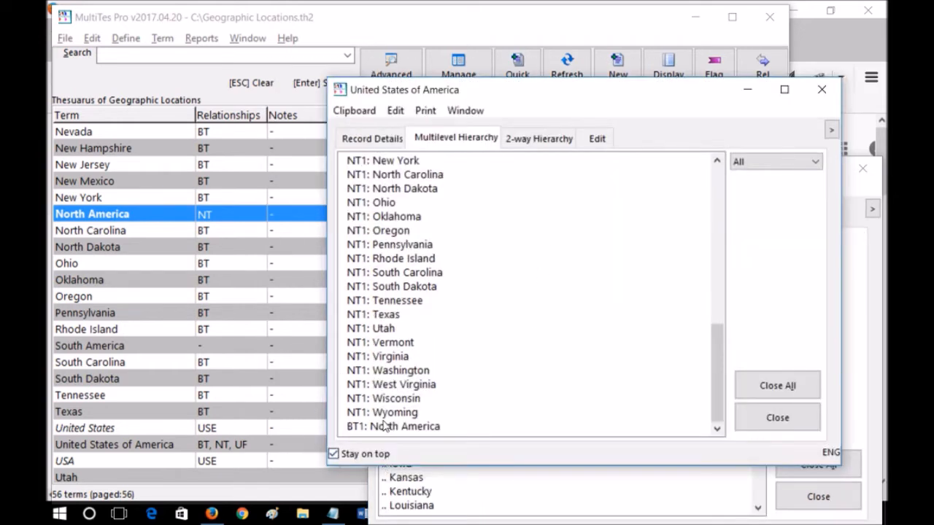
pyautogui.scroll(2, 520, 388)
pyautogui.scroll(9, 520, 380)
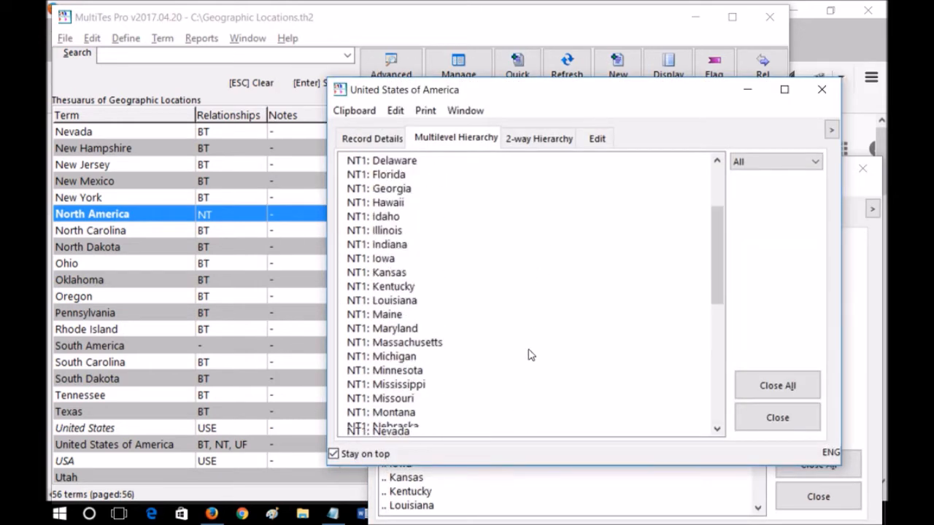
# Show the United States of America 2-way hierarchy and open Alabama's record from it
pyautogui.click(540, 139)
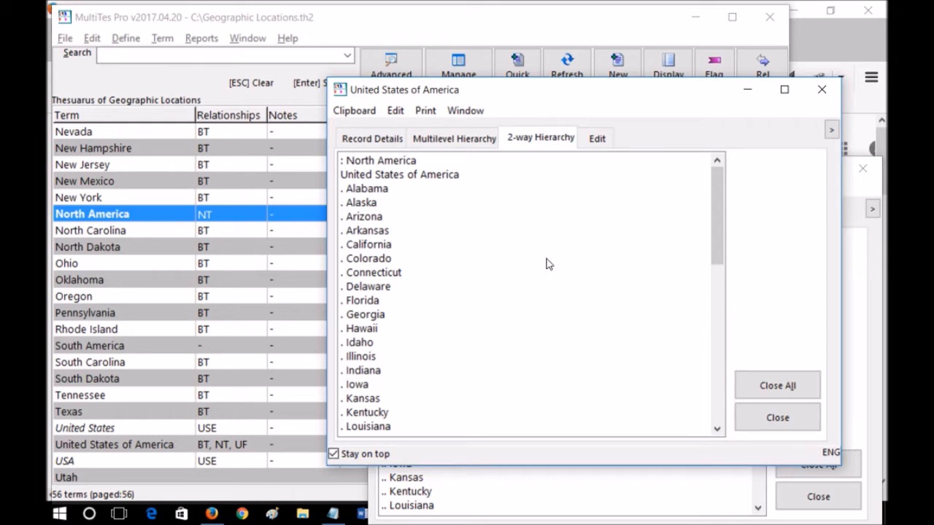
pyautogui.click(380, 191)
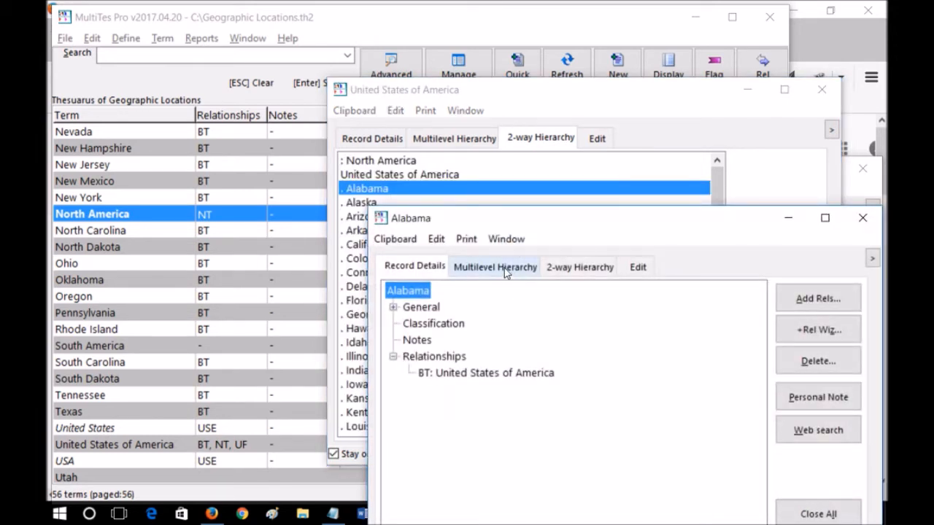
# View Alabama's multilevel and 2-way hierarchies, then close its record window
pyautogui.click(504, 269)
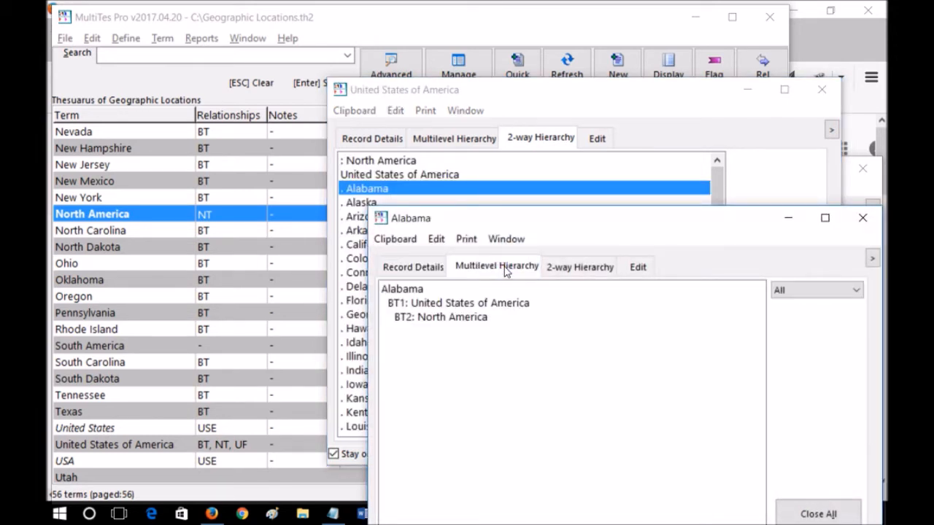
pyautogui.click(562, 269)
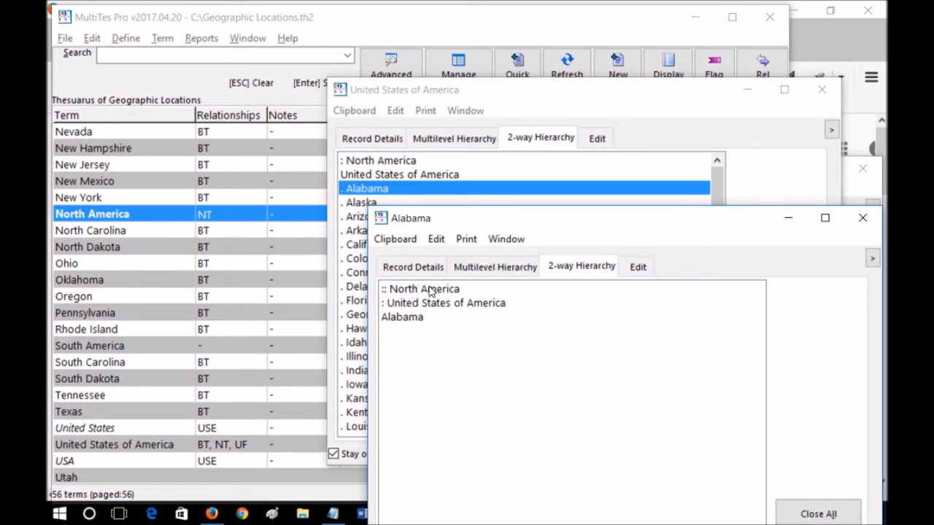
pyautogui.click(863, 221)
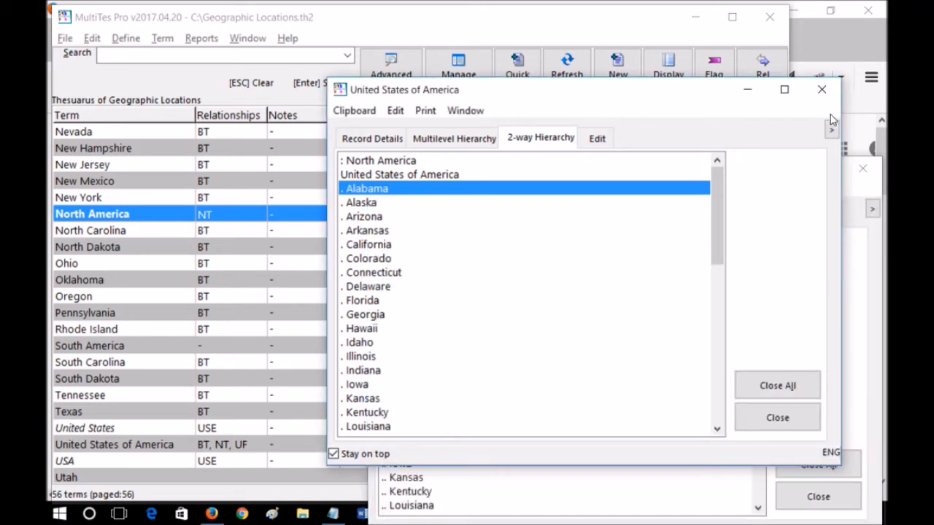
# Close the United States of America record window, move the North America record window aside, then close it
pyautogui.click(824, 89)
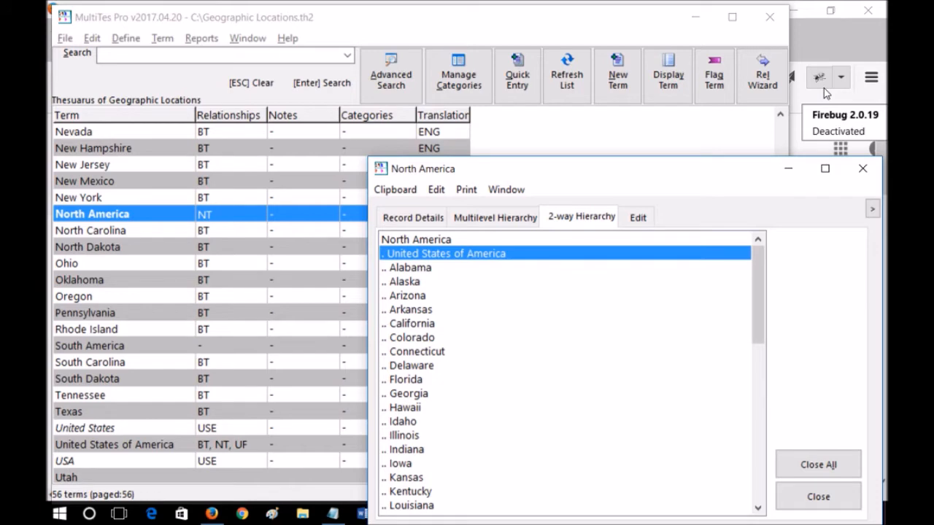
pyautogui.moveTo(735, 171); pyautogui.dragTo(703, 161)
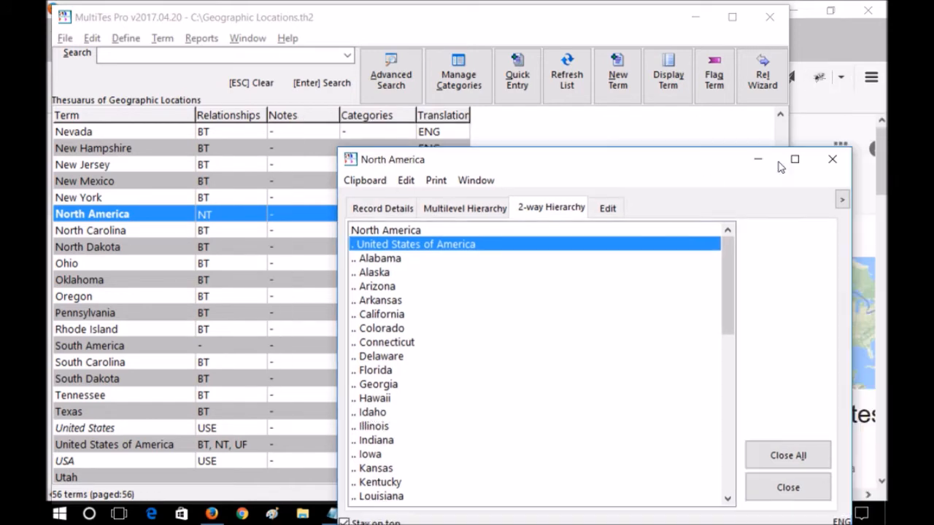
pyautogui.click(832, 159)
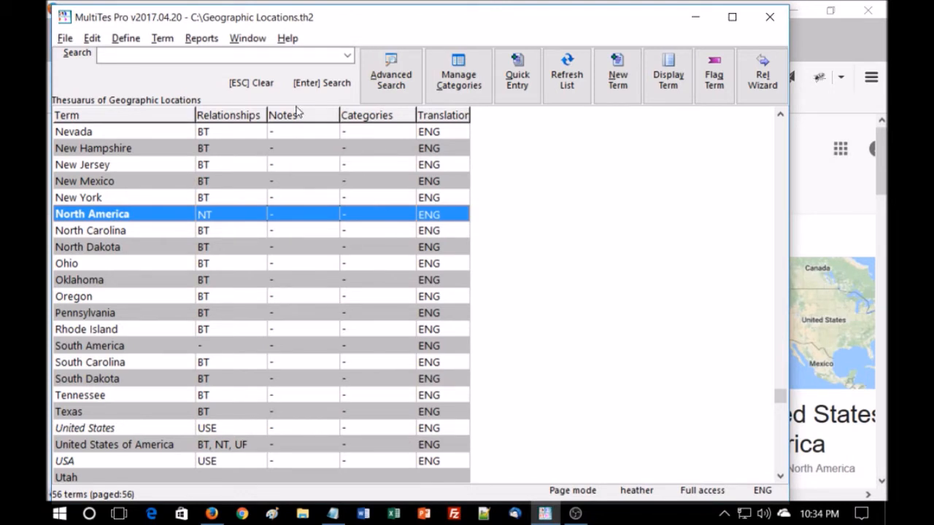
# Run the Alphabetical report from Alabama to Wyoming with output to Screen, checking its display items and output options
pyautogui.click(203, 40)
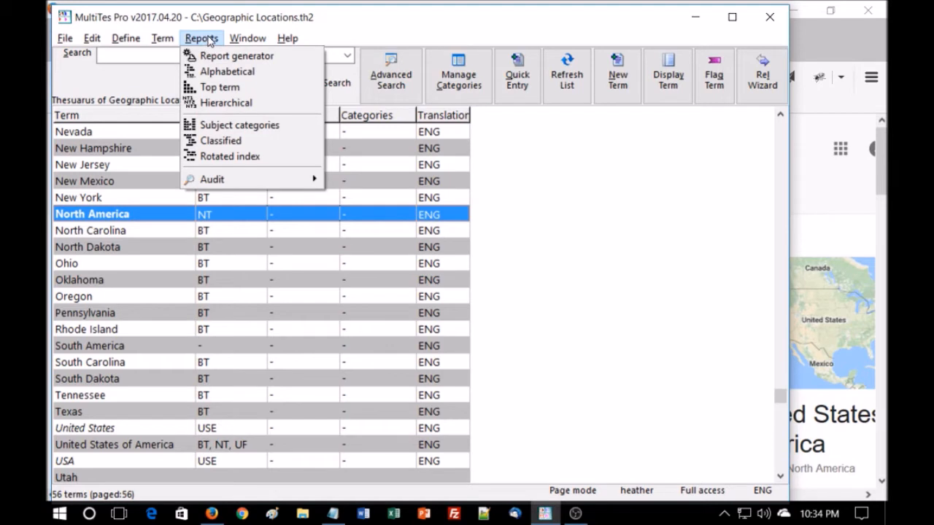
pyautogui.click(232, 74)
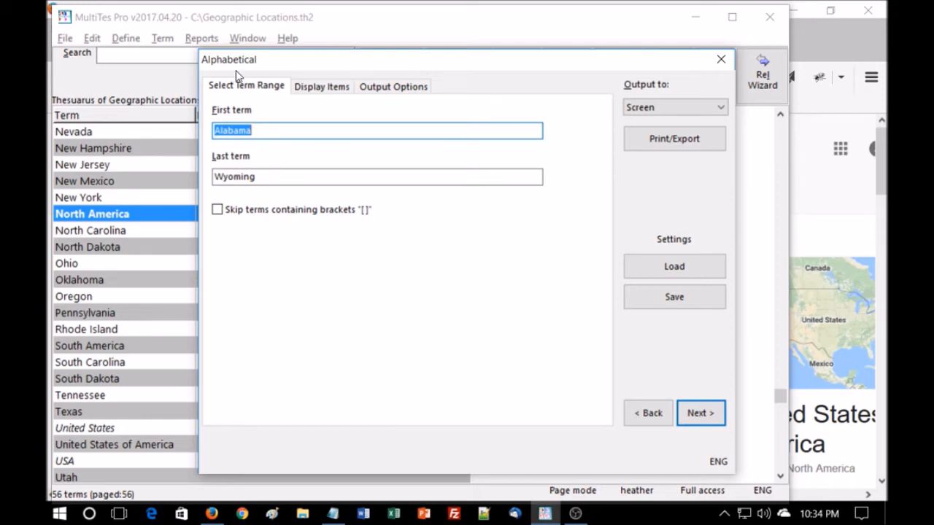
pyautogui.click(334, 87)
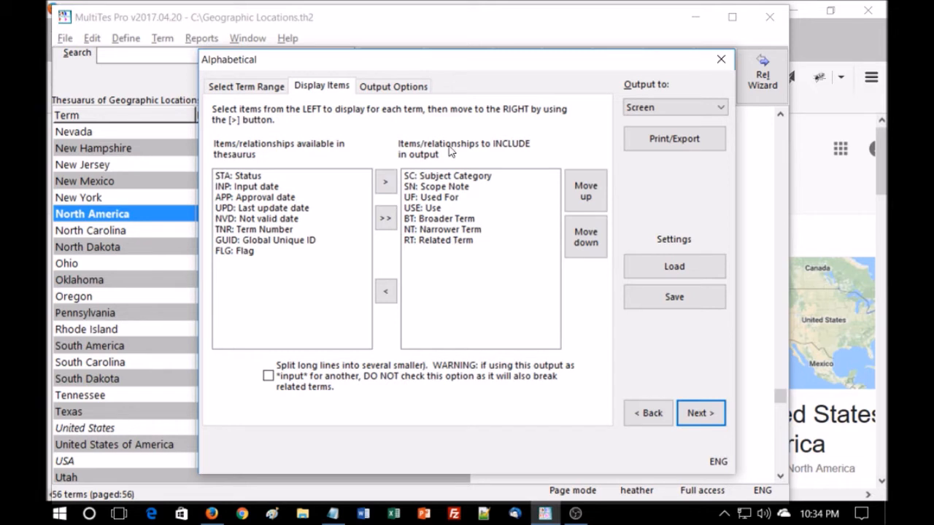
pyautogui.click(407, 89)
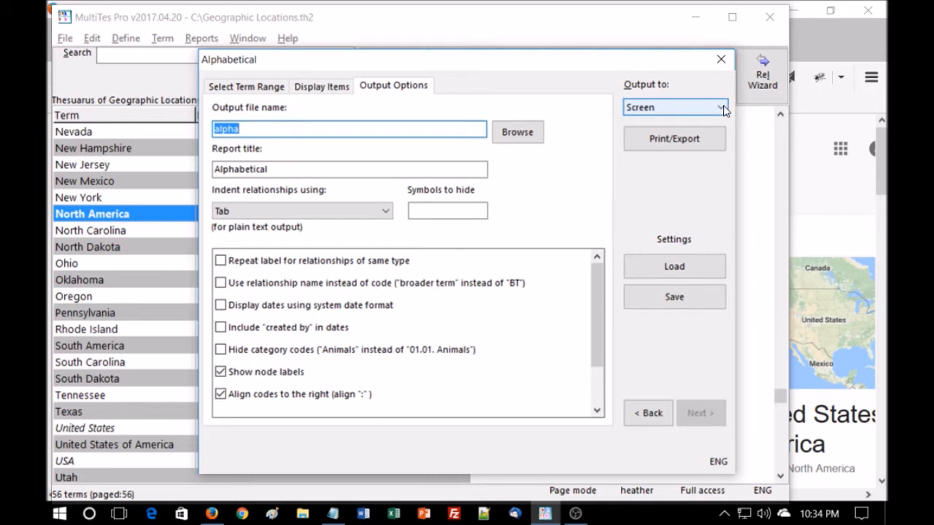
pyautogui.click(689, 139)
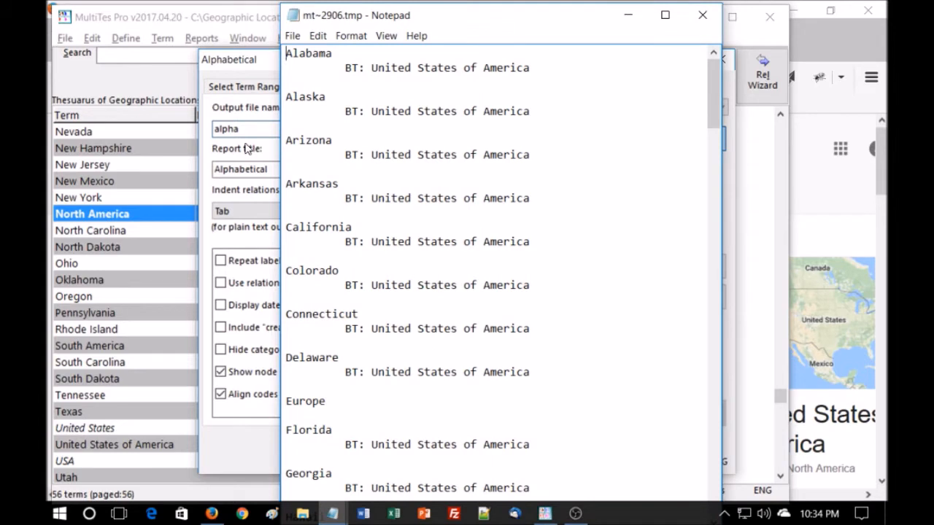
# Scroll through the alphabetical report text, then close it and the Alphabetical dialog
pyautogui.moveTo(282, 142); pyautogui.dragTo(195, 140)
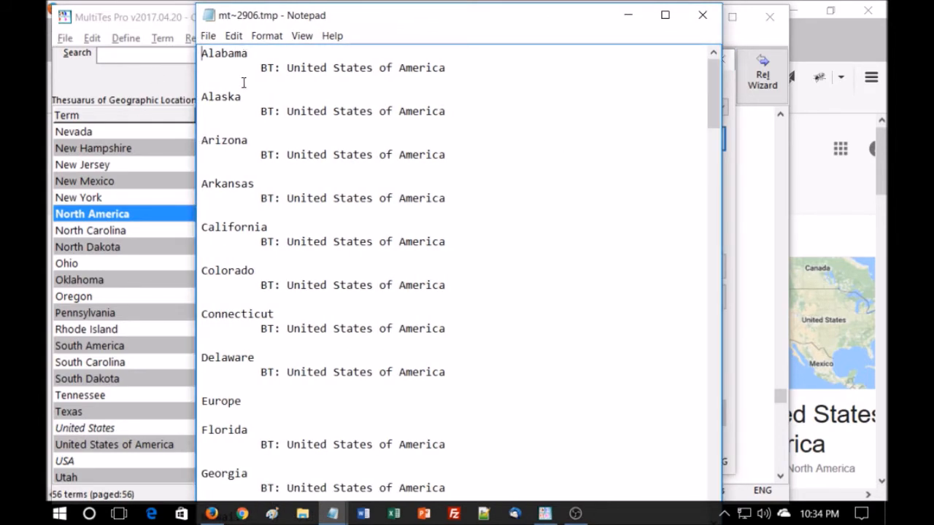
pyautogui.scroll(-4, 472, 126)
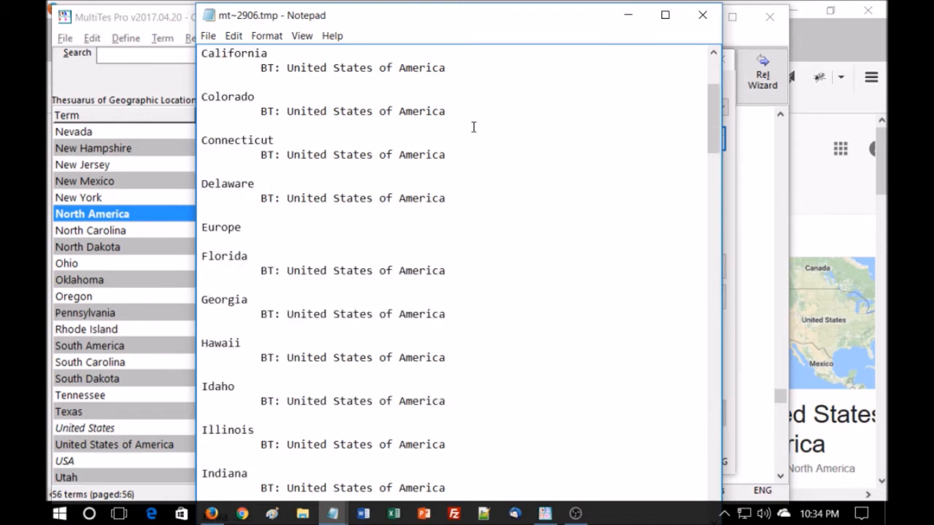
pyautogui.scroll(-14, 489, 244)
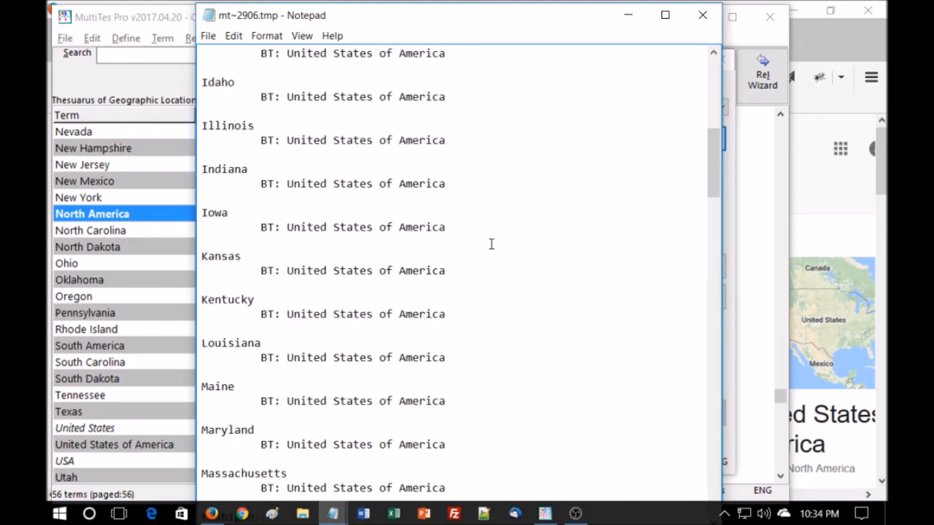
pyautogui.scroll(-20, 491, 244)
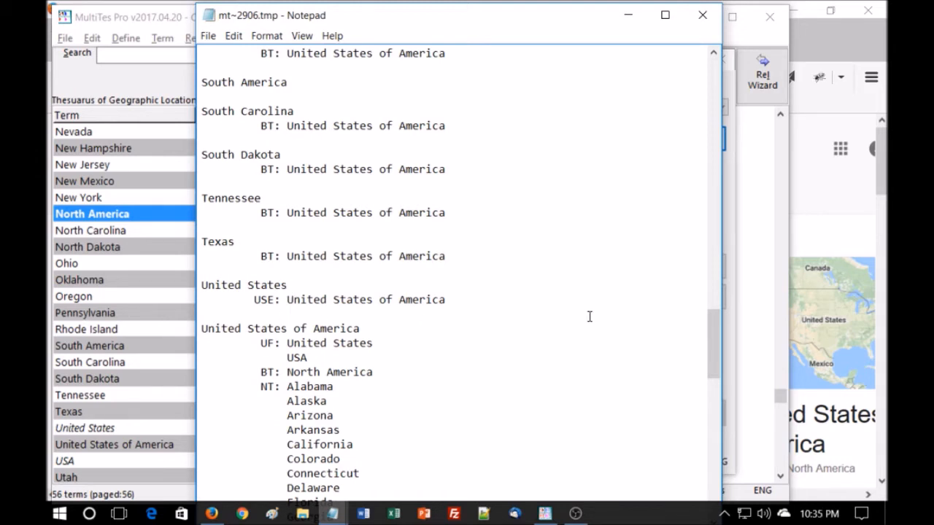
pyautogui.scroll(-2, 590, 316)
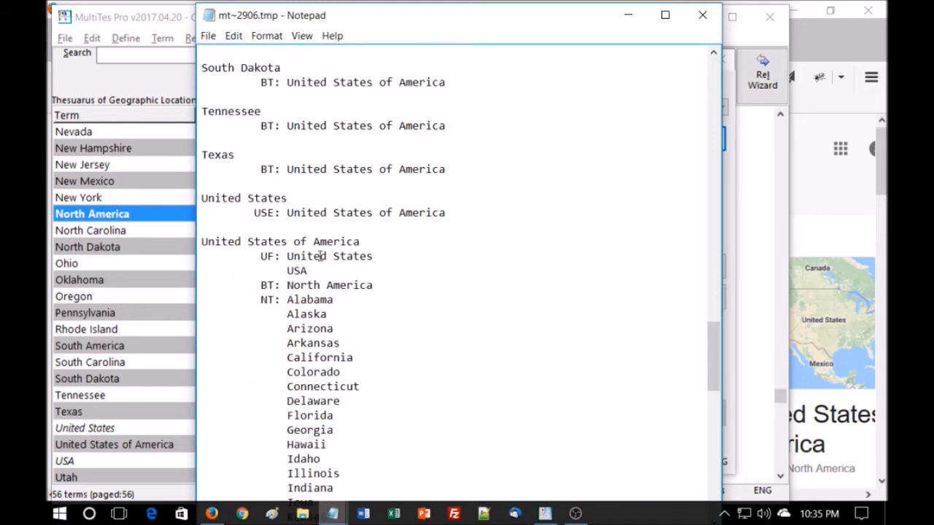
pyautogui.scroll(-4, 370, 296)
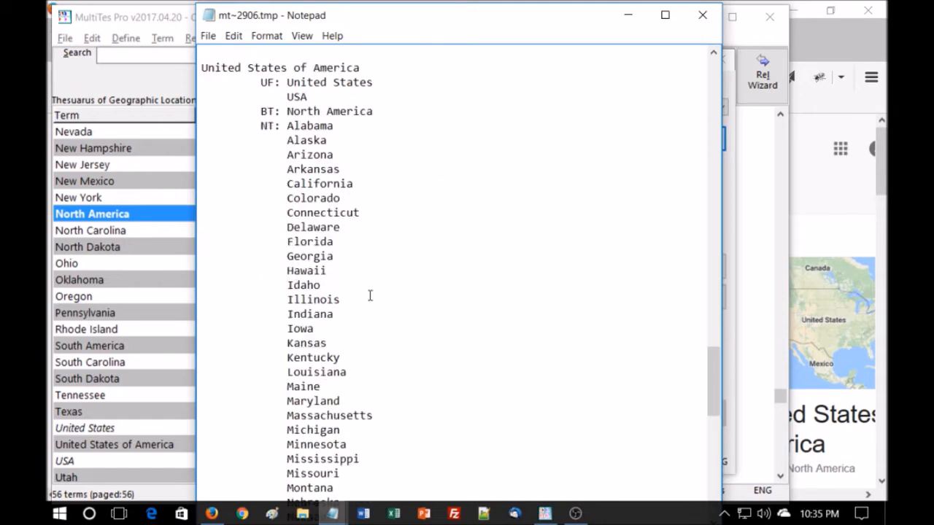
pyautogui.scroll(-15, 370, 295)
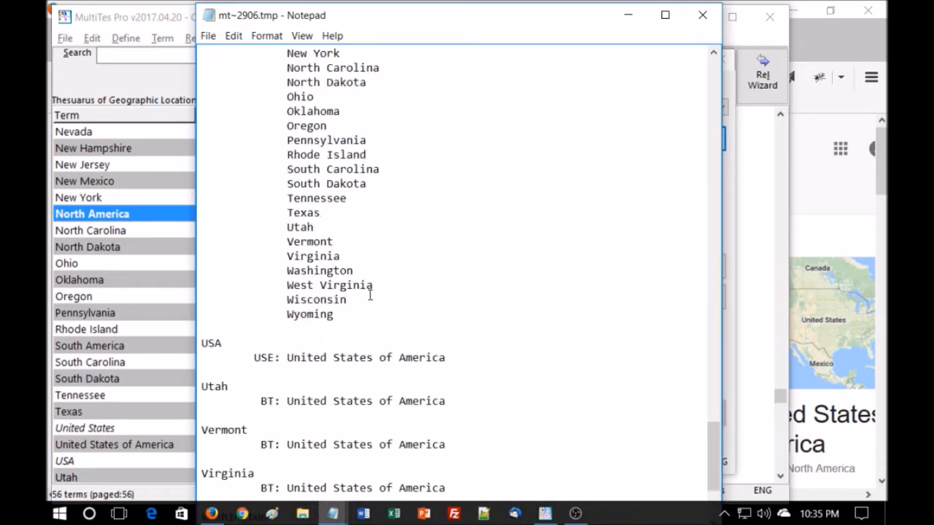
pyautogui.scroll(-1, 463, 268)
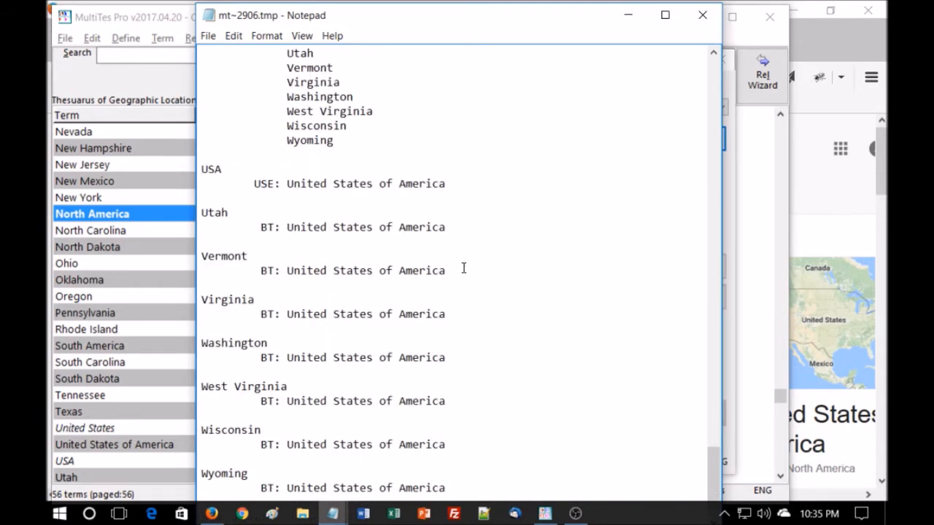
pyautogui.scroll(20, 577, 124)
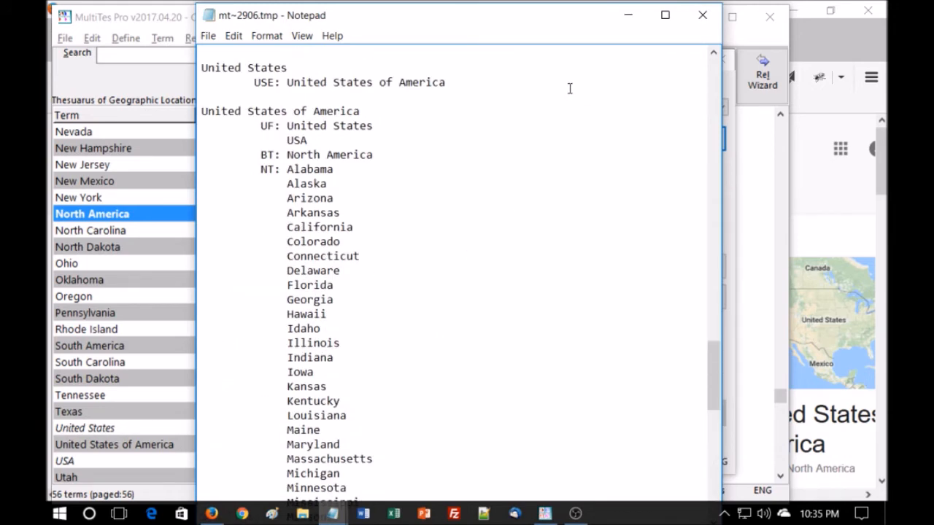
pyautogui.scroll(20, 571, 88)
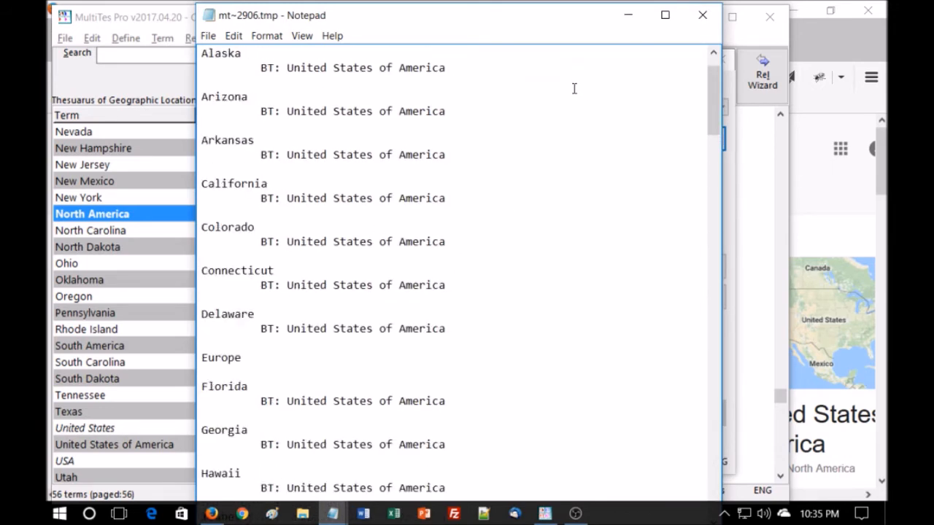
pyautogui.click(711, 20)
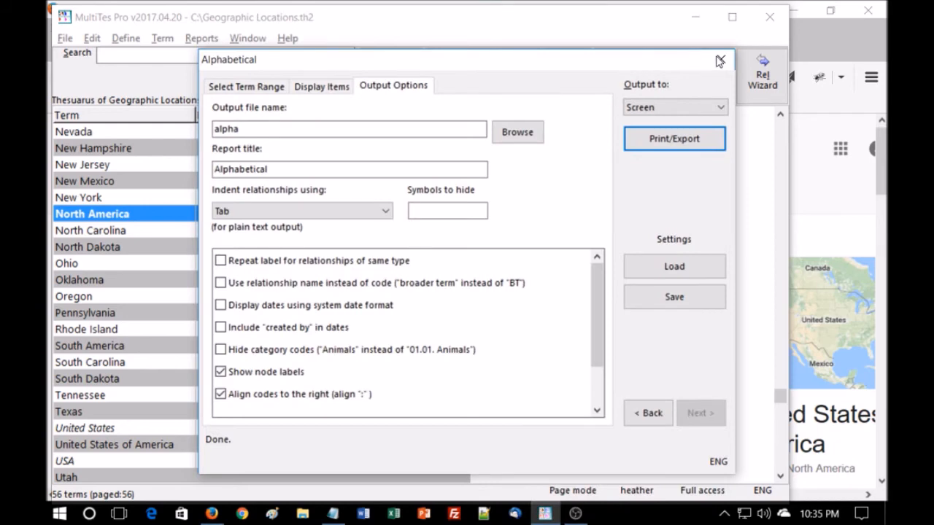
pyautogui.click(720, 61)
# Run the Top term report to Screen, checking its category and advanced settings first
pyautogui.click(165, 40)
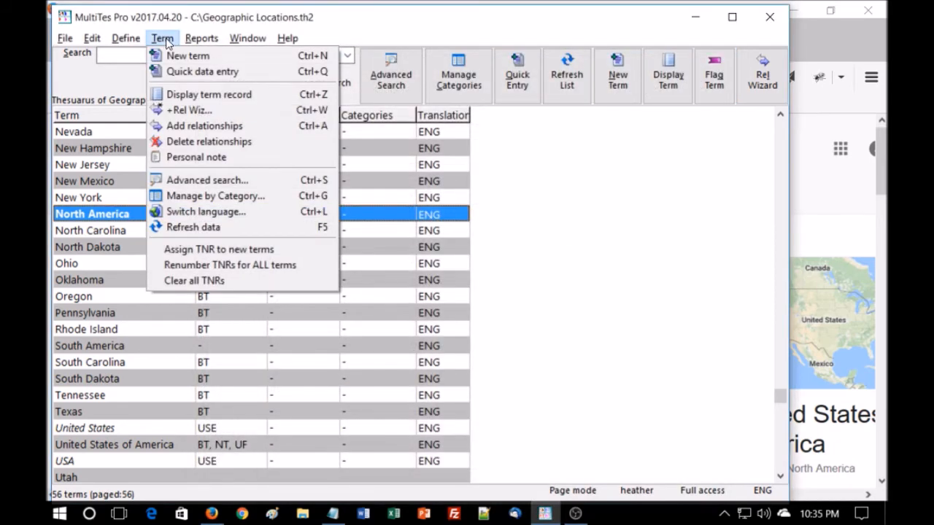
pyautogui.moveTo(197, 38)
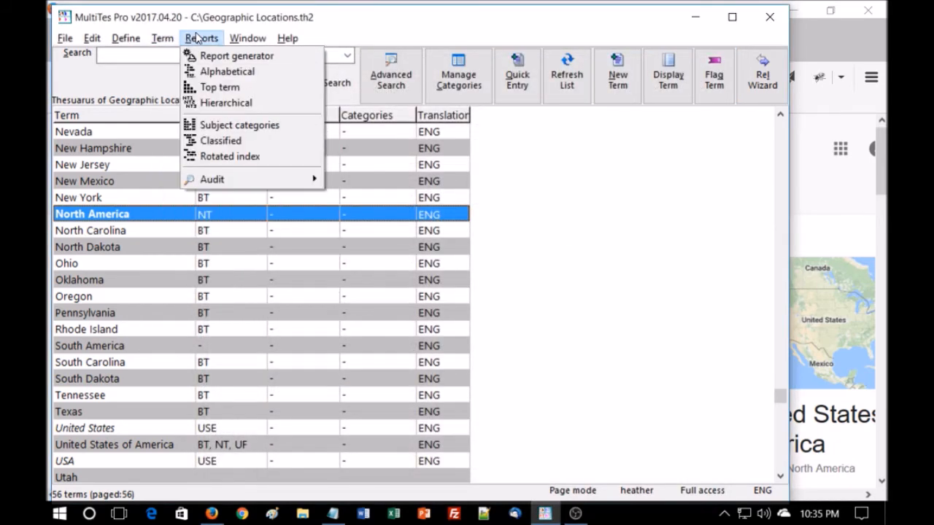
pyautogui.click(214, 88)
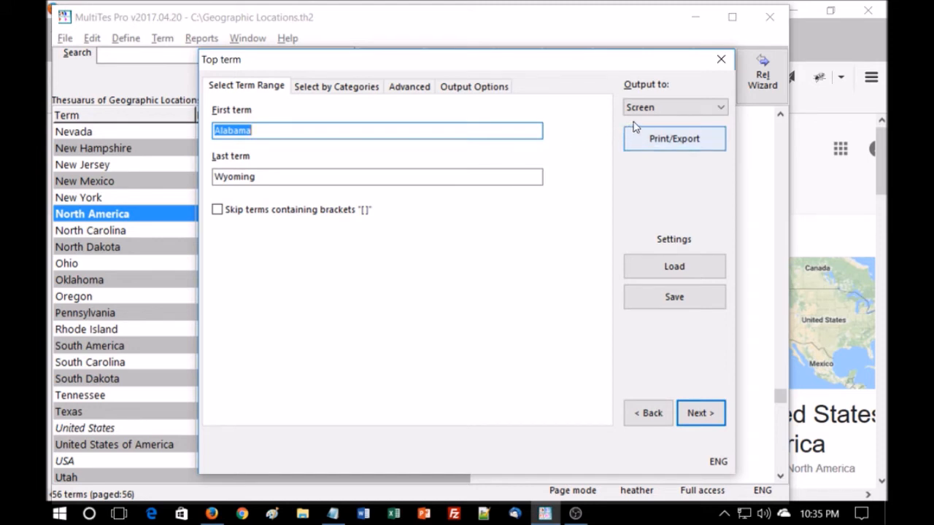
pyautogui.click(364, 88)
pyautogui.click(400, 89)
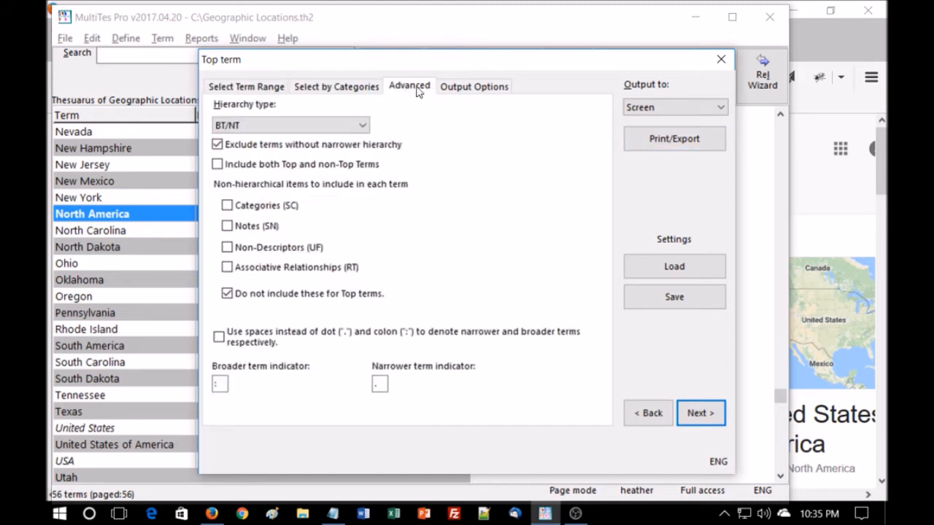
pyautogui.click(272, 88)
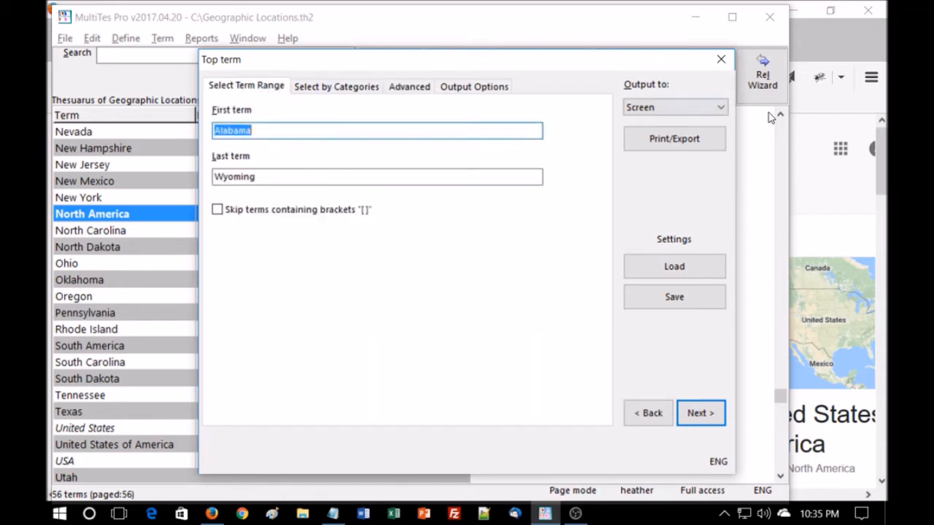
pyautogui.click(678, 138)
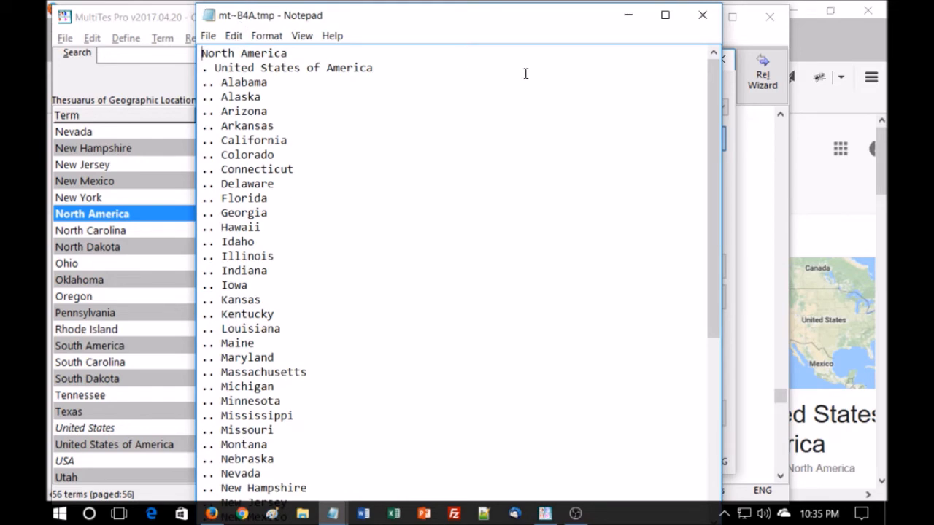
# Review the top term report output, then close it and the Top term dialog
pyautogui.scroll(-7, 526, 73)
pyautogui.scroll(6, 528, 74)
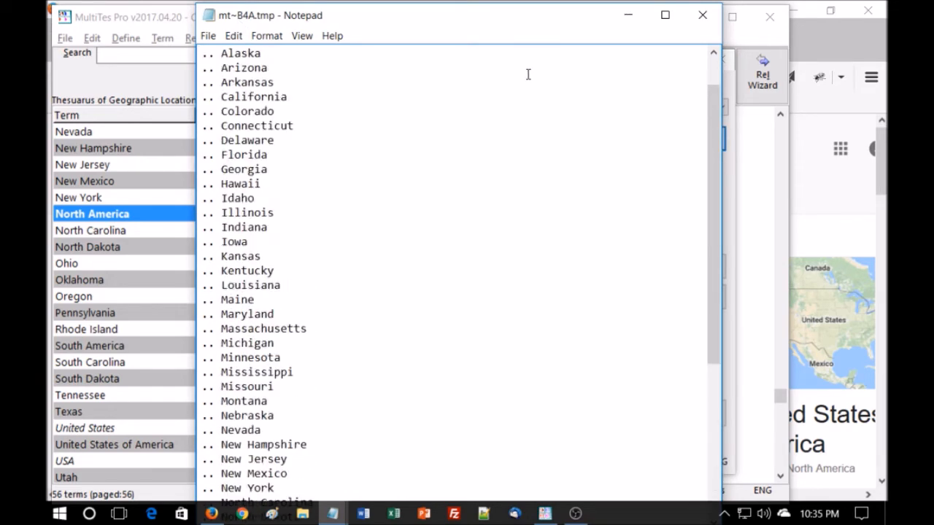
pyautogui.scroll(1, 527, 74)
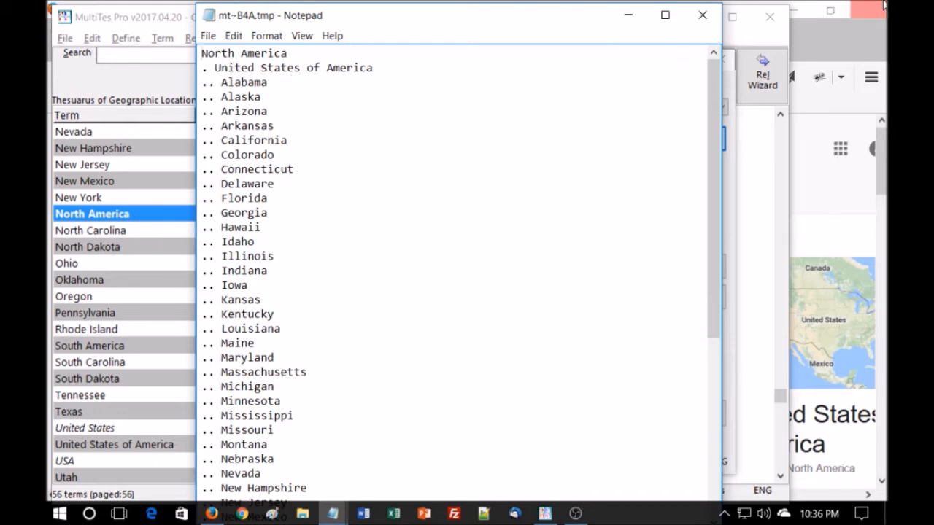
pyautogui.click(699, 15)
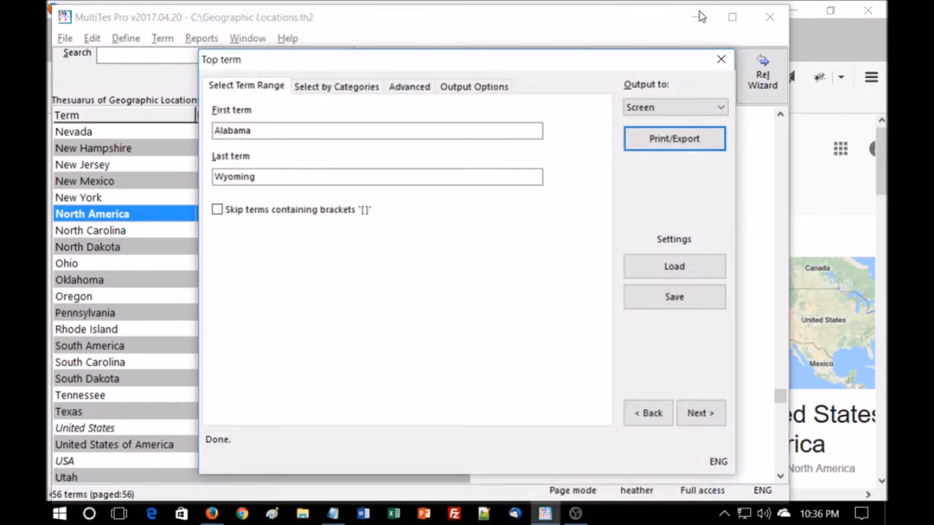
pyautogui.click(721, 59)
# Run the Hierarchical report from Alabama to Wyoming to Screen and scroll through its output
pyautogui.click(194, 40)
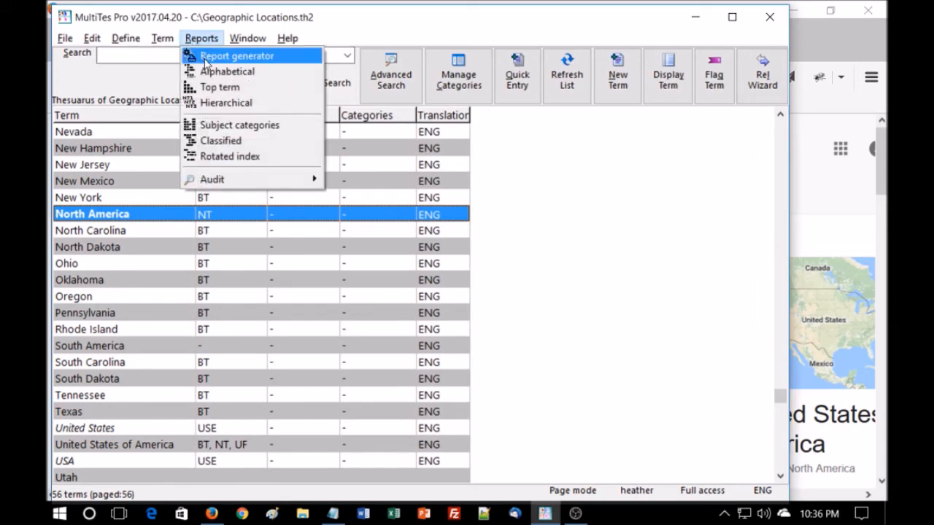
pyautogui.click(212, 103)
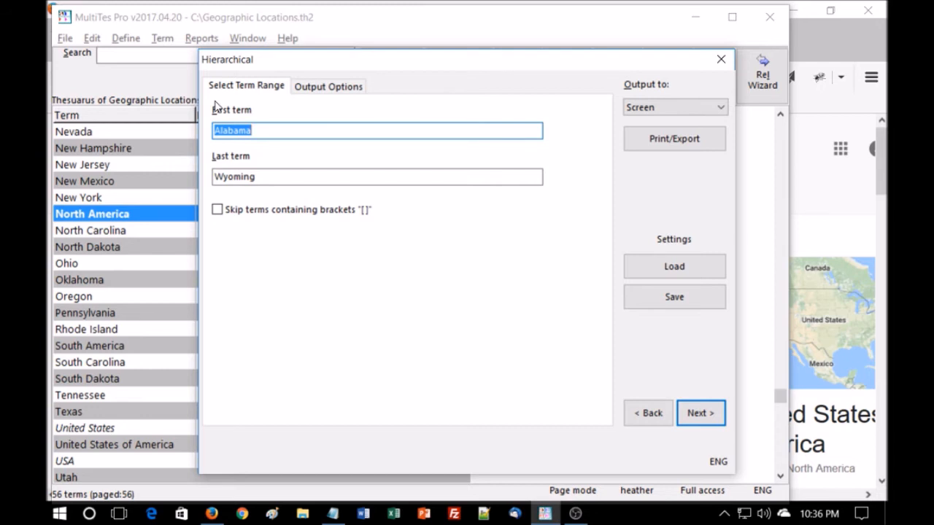
pyautogui.click(662, 140)
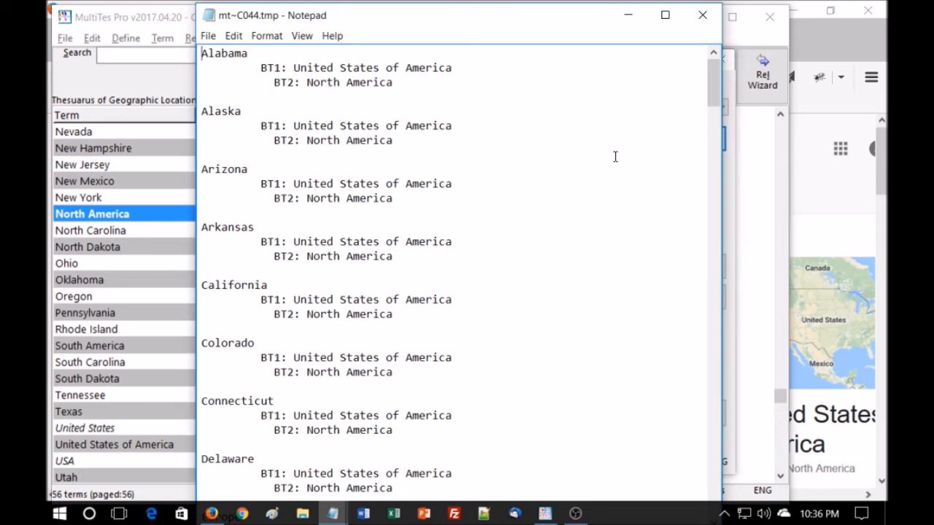
pyautogui.scroll(-20, 615, 156)
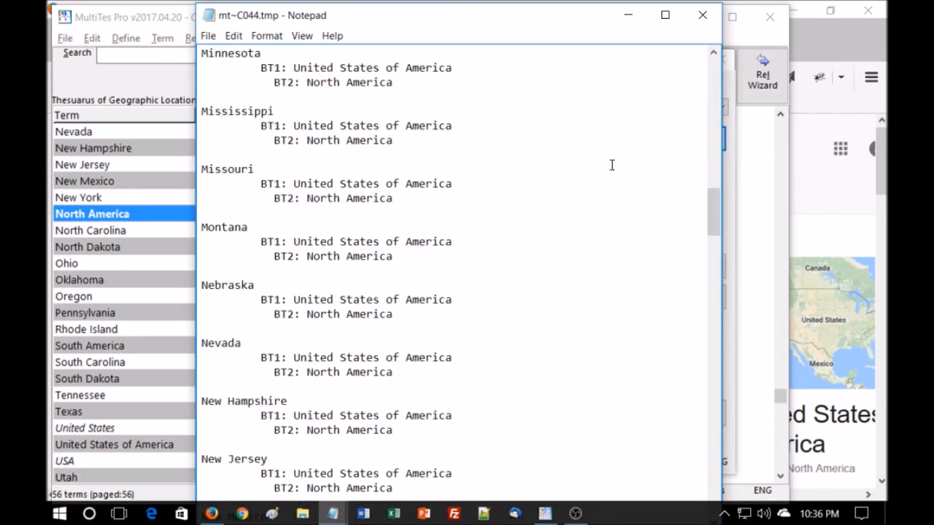
pyautogui.scroll(-15, 612, 165)
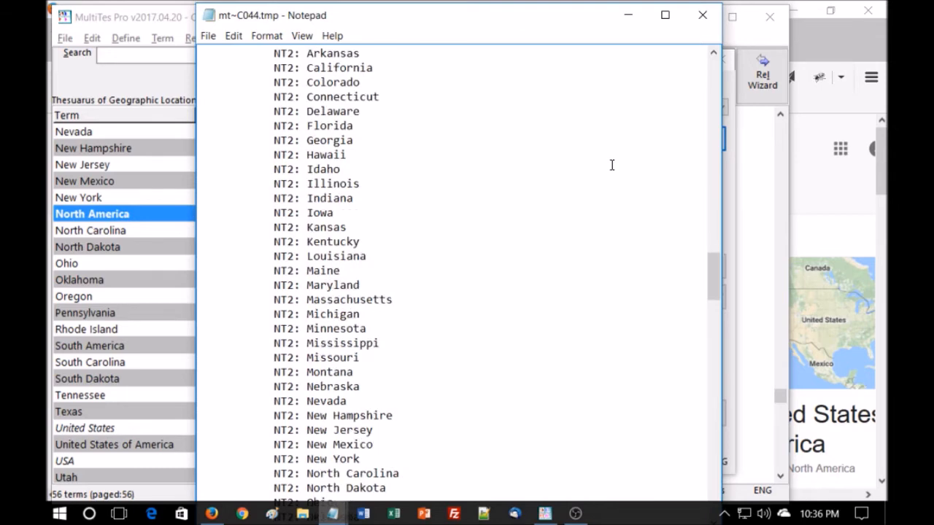
pyautogui.scroll(-7, 612, 164)
pyautogui.scroll(10, 611, 166)
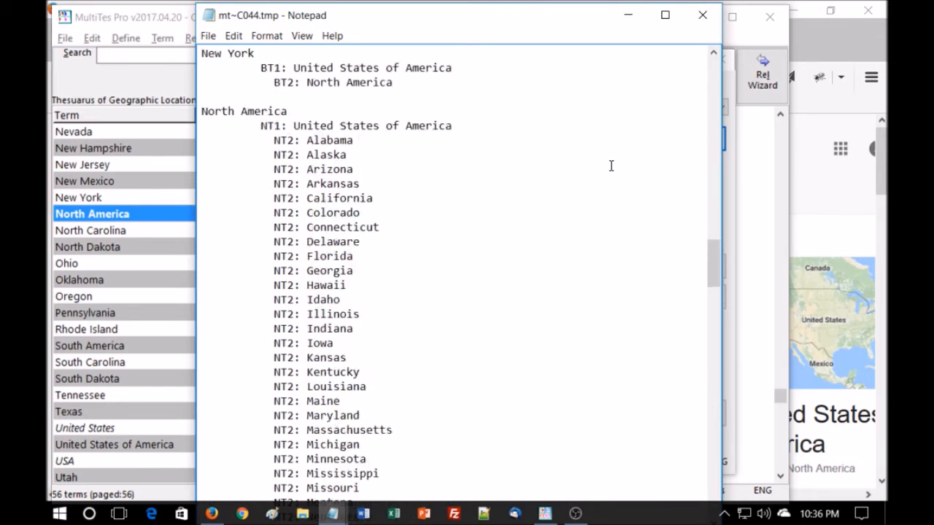
pyautogui.scroll(-18, 612, 165)
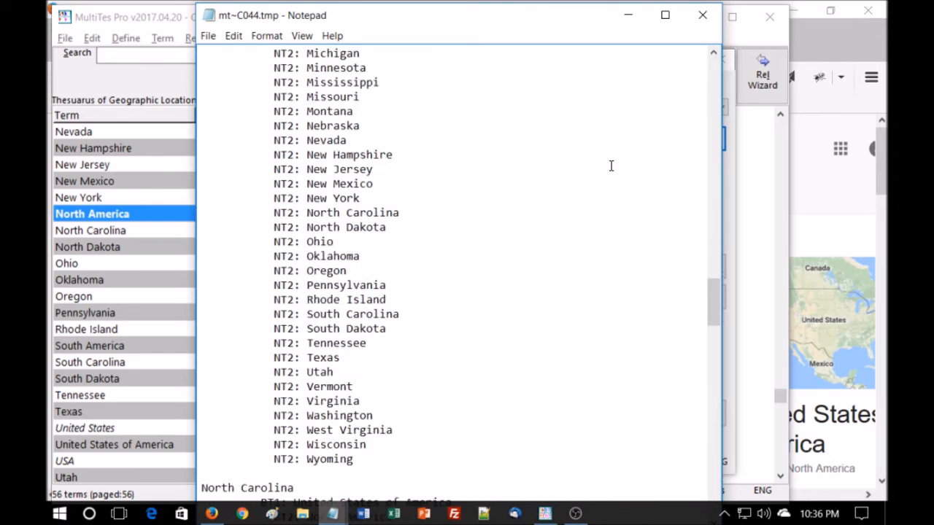
# Scroll through the rest of the hierarchical report, then close it and the Hierarchical dialog
pyautogui.scroll(-18, 612, 166)
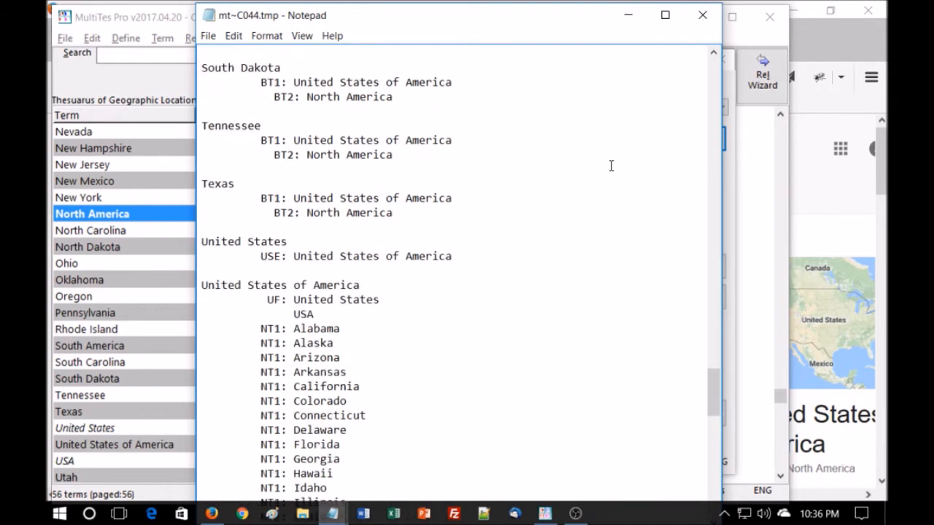
pyautogui.scroll(-12, 611, 165)
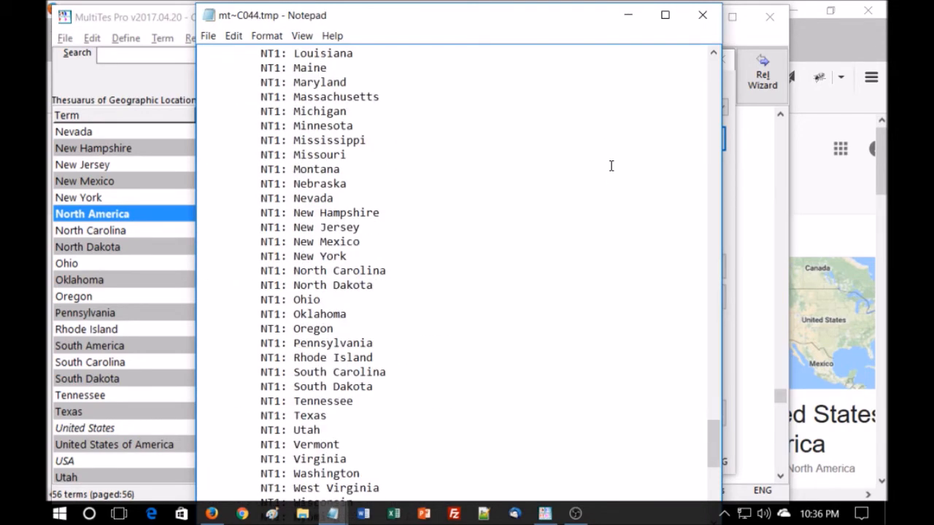
pyautogui.scroll(-6, 611, 165)
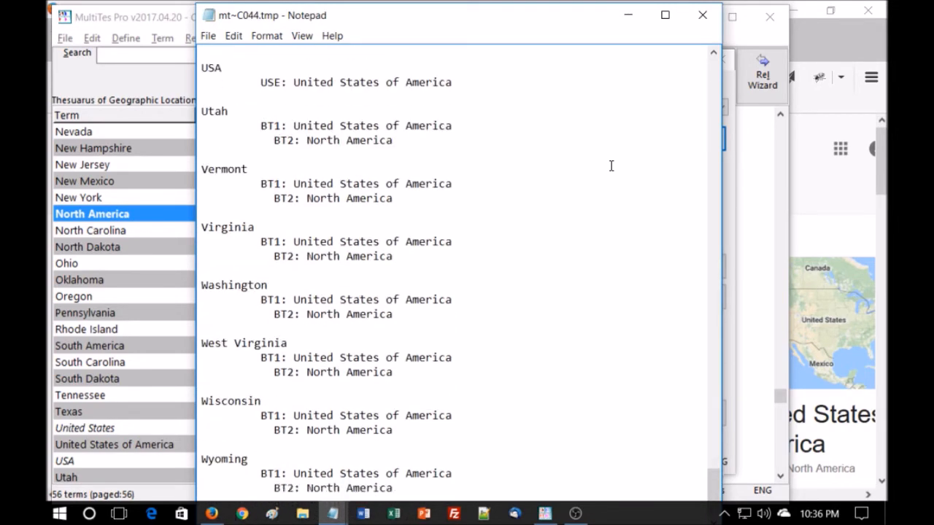
pyautogui.click(700, 16)
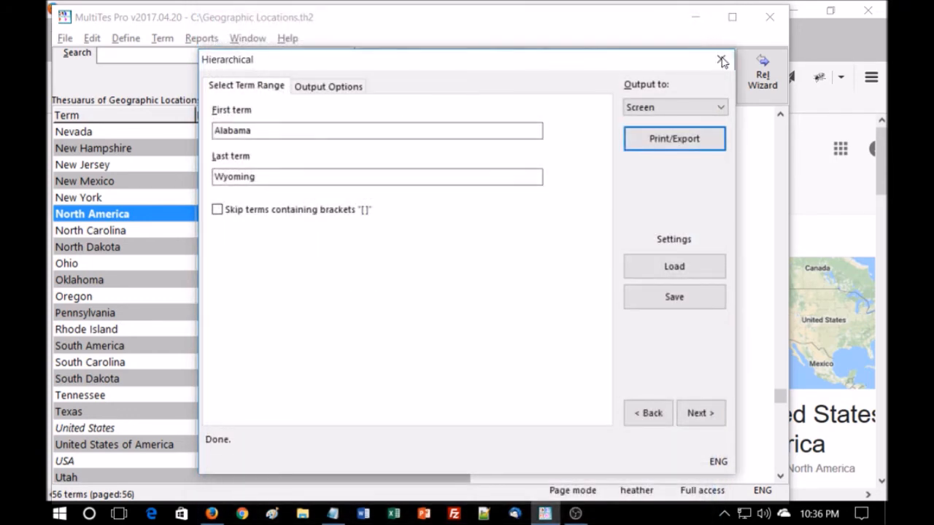
pyautogui.click(722, 61)
# Open the Rotated index report and save "of" as a KWOC stop word
pyautogui.click(195, 39)
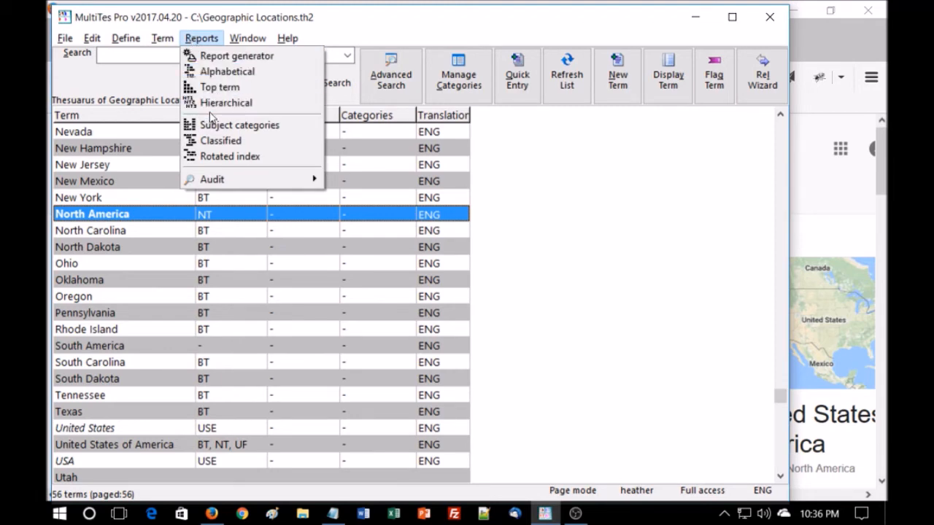
pyautogui.click(217, 158)
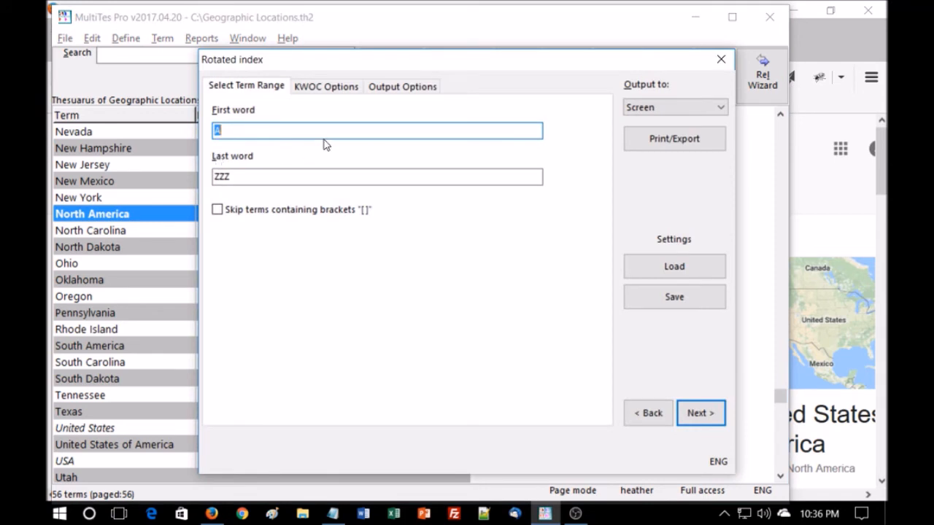
pyautogui.click(326, 87)
pyautogui.click(237, 174)
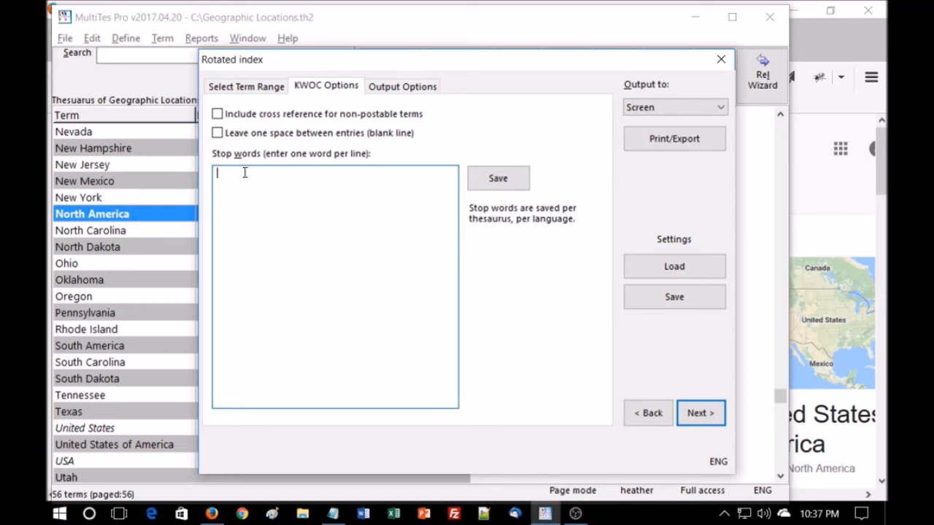
pyautogui.write('of')
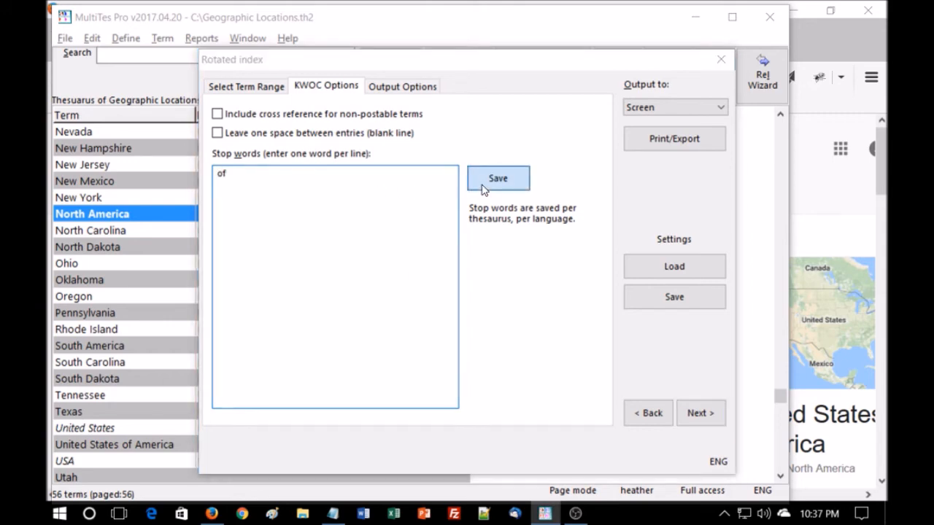
pyautogui.click(496, 179)
pyautogui.click(467, 286)
# Output the rotated index to Screen, scroll through it, then close it and the Rotated index dialog
pyautogui.click(669, 140)
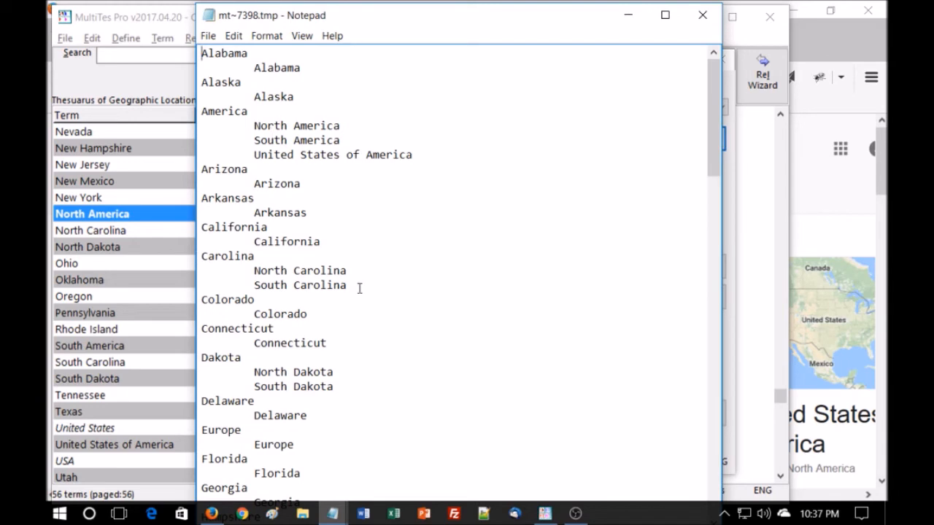
pyautogui.scroll(-19, 360, 289)
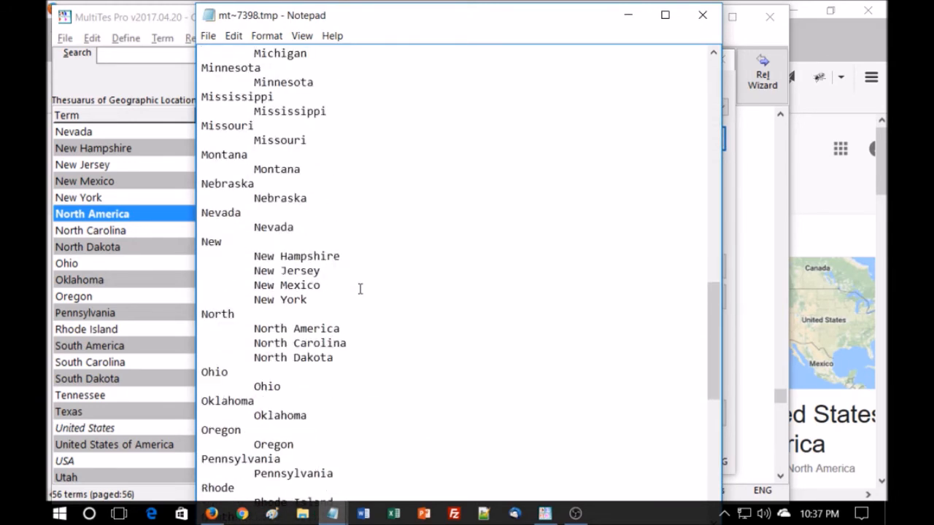
pyautogui.scroll(-3, 359, 288)
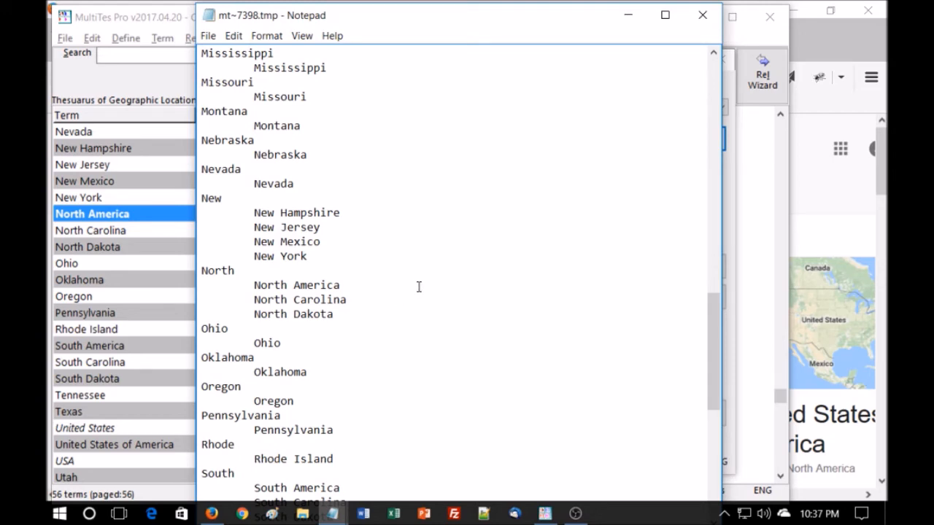
pyautogui.scroll(-5, 448, 288)
pyautogui.scroll(-2, 448, 289)
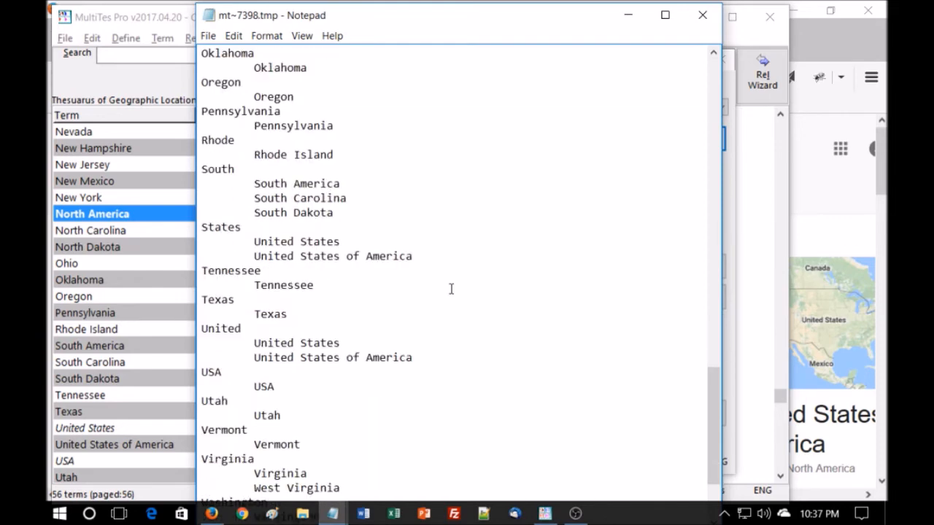
pyautogui.scroll(-3, 451, 289)
pyautogui.scroll(3, 451, 289)
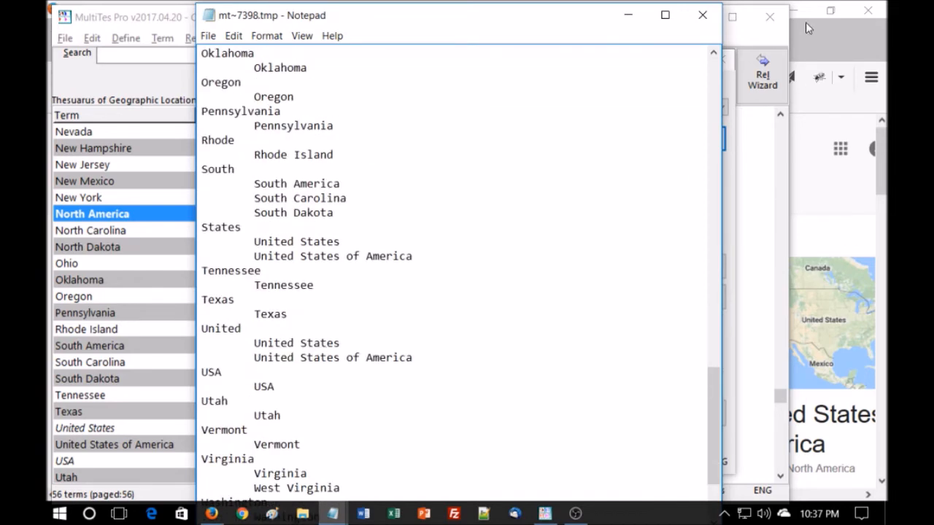
pyautogui.click(703, 14)
pyautogui.click(721, 59)
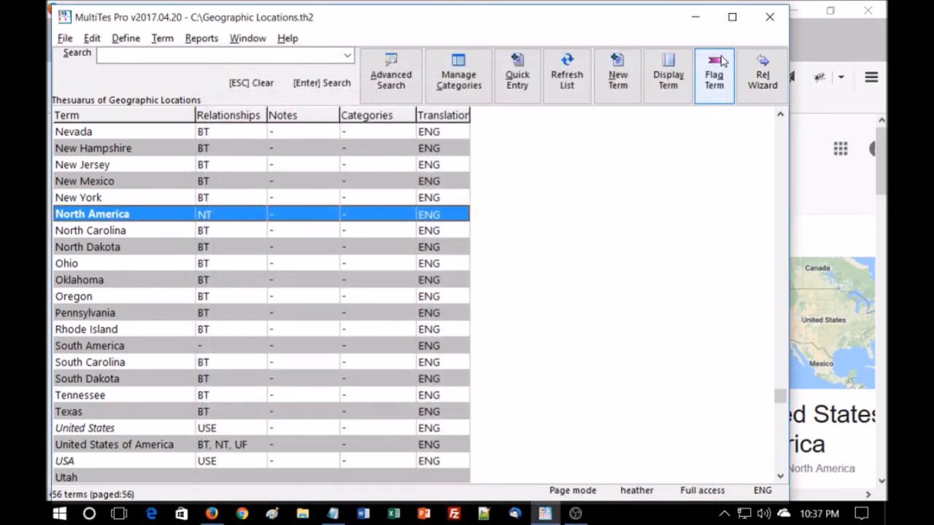
# Open the Report generator and review its Term Selection and Display Items options
pyautogui.click(207, 38)
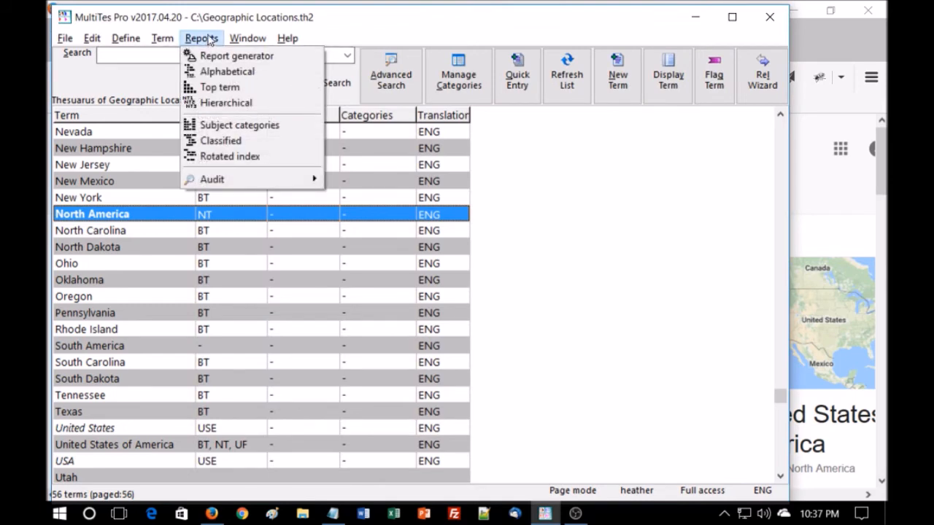
pyautogui.click(221, 56)
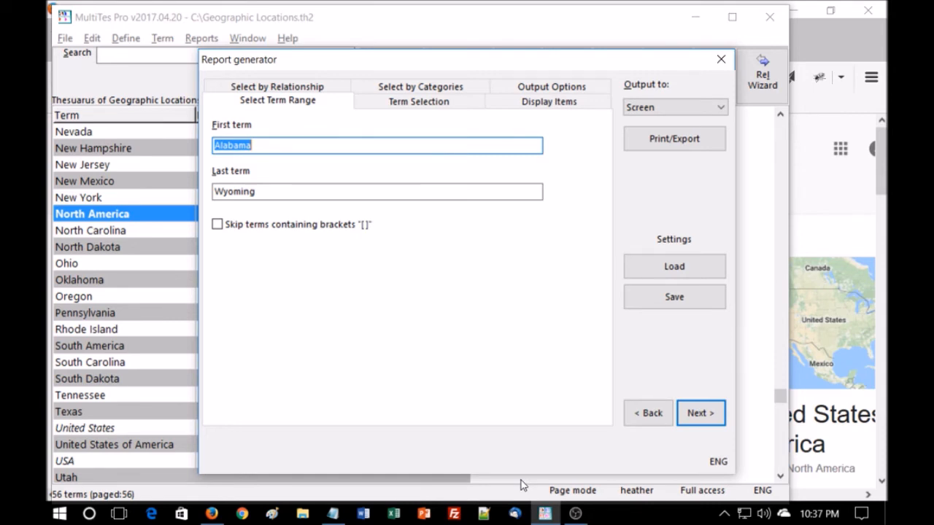
pyautogui.click(422, 102)
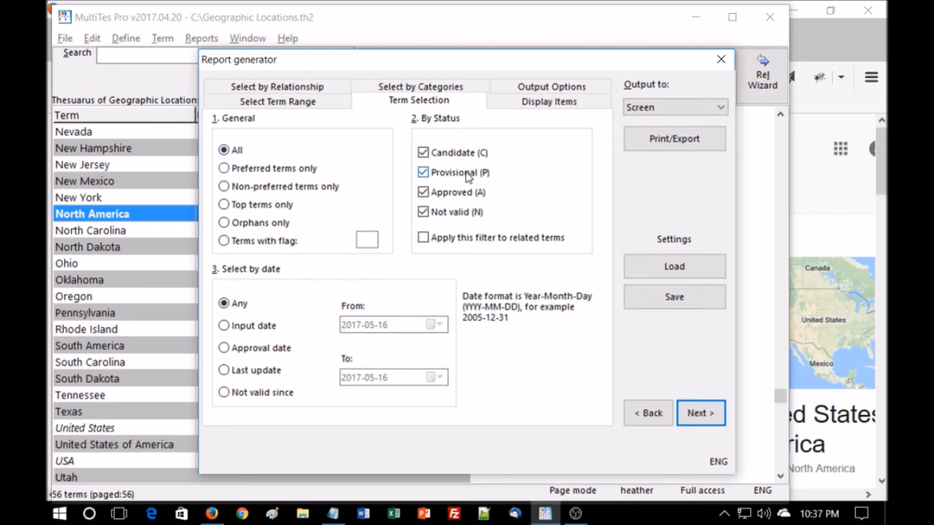
pyautogui.click(536, 104)
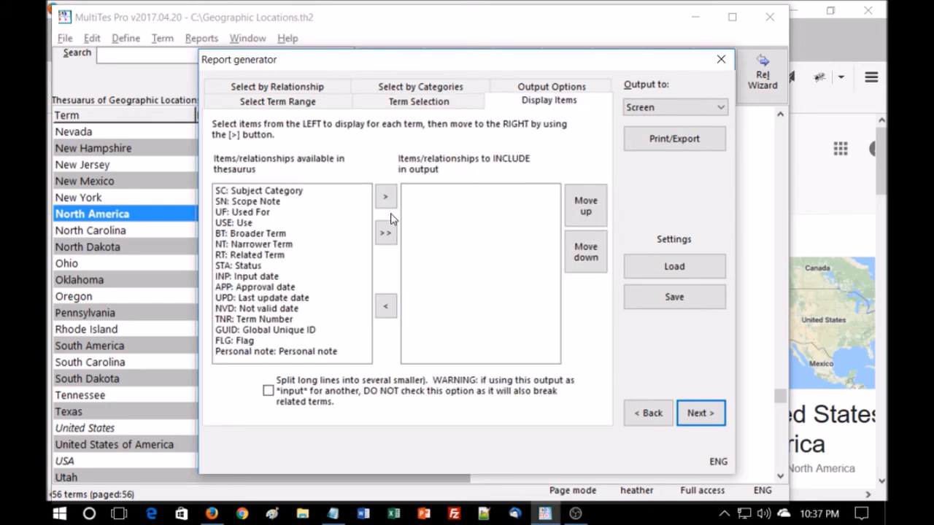
# Filter terms to those having BT: Broader Term but not RT: Related Term, view Output Options, then close the Report generator
pyautogui.click(316, 86)
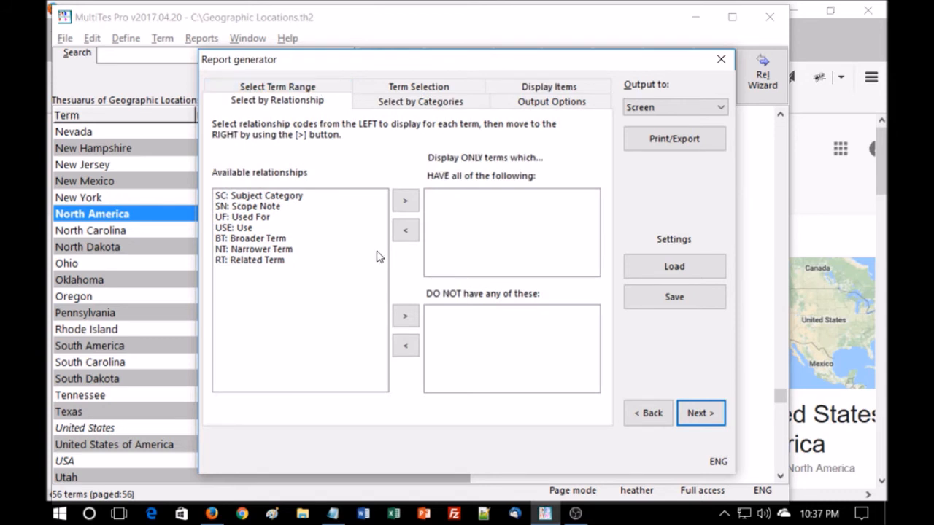
pyautogui.click(260, 238)
pyautogui.click(406, 200)
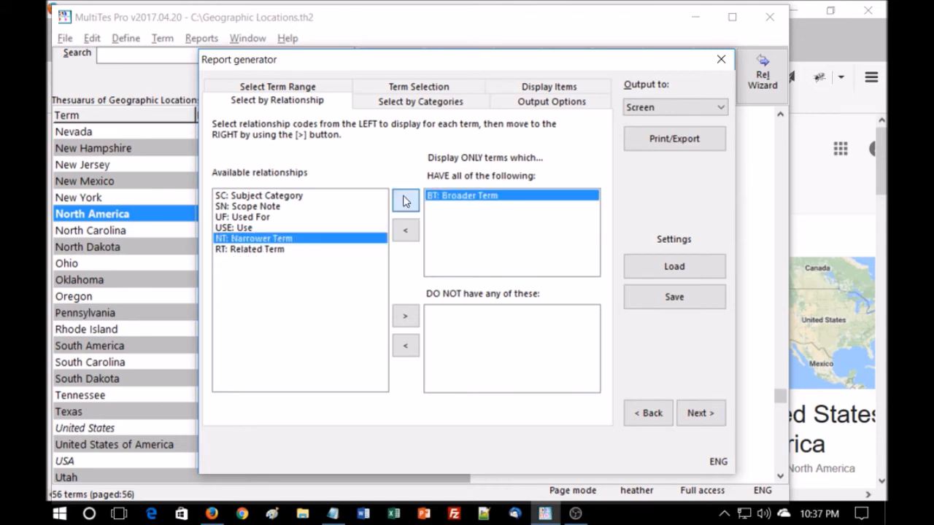
pyautogui.click(235, 250)
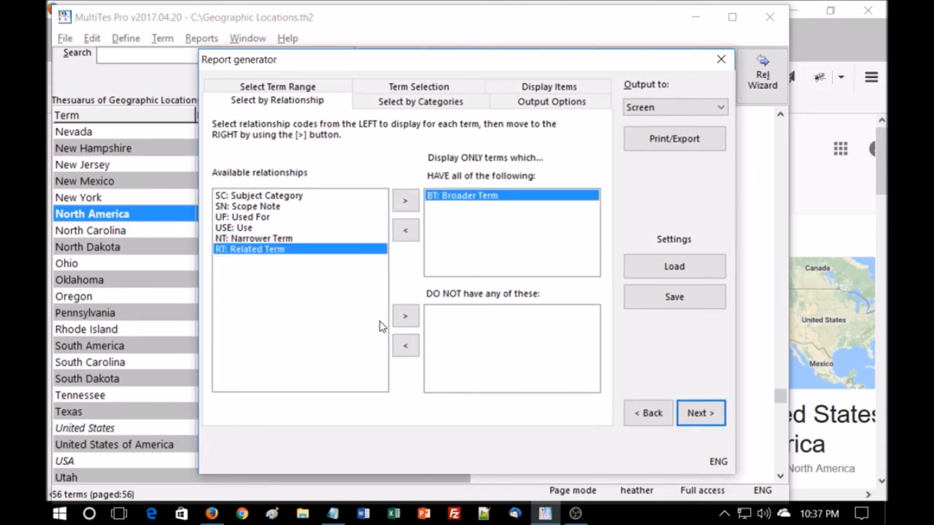
pyautogui.click(406, 315)
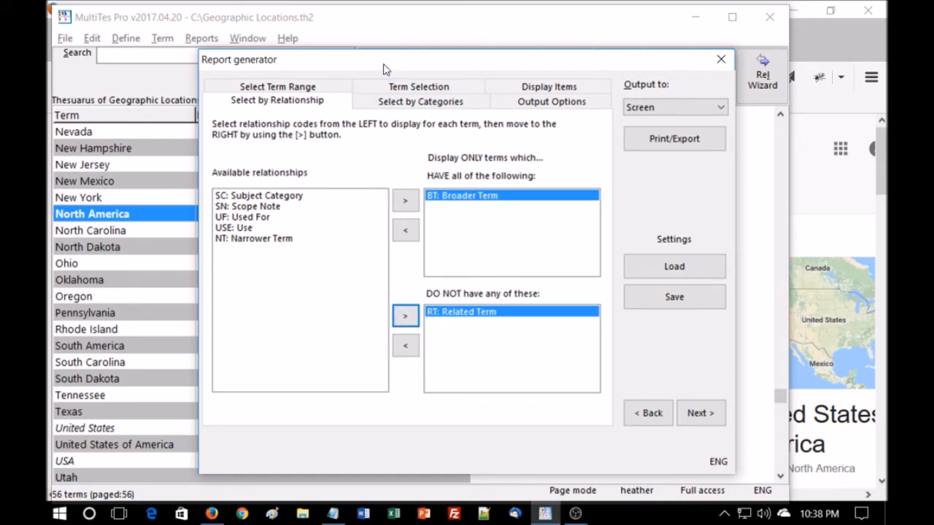
pyautogui.click(419, 87)
pyautogui.click(537, 88)
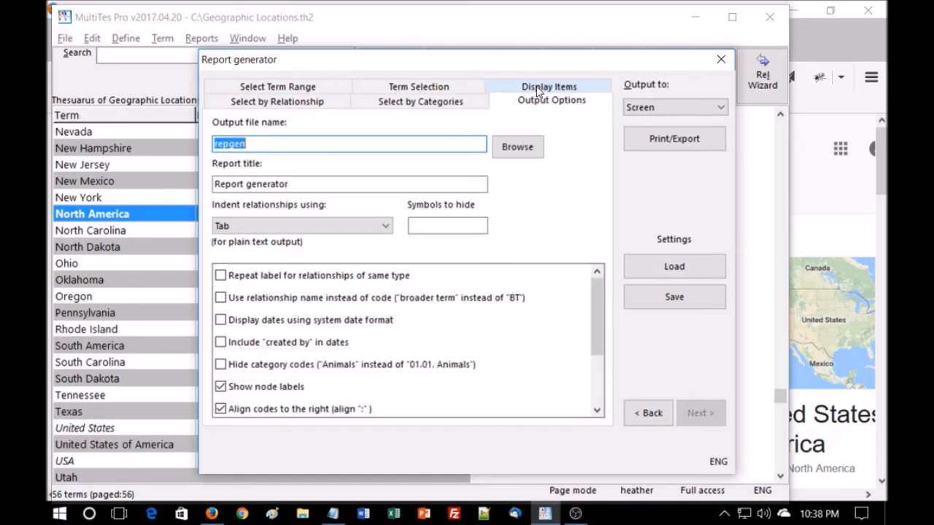
pyautogui.click(721, 59)
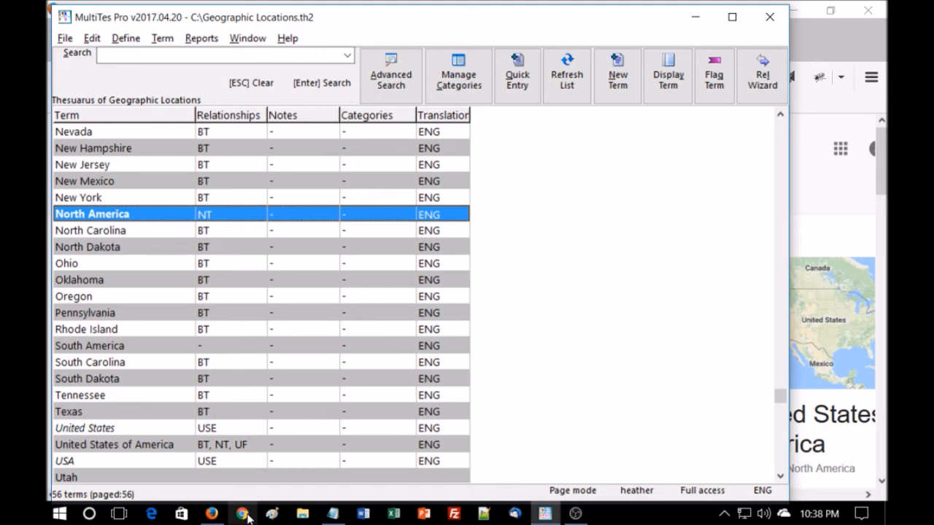
# Reopen the Report generator and include UF, USE, BT, NT and RT in the displayed items
pyautogui.click(201, 41)
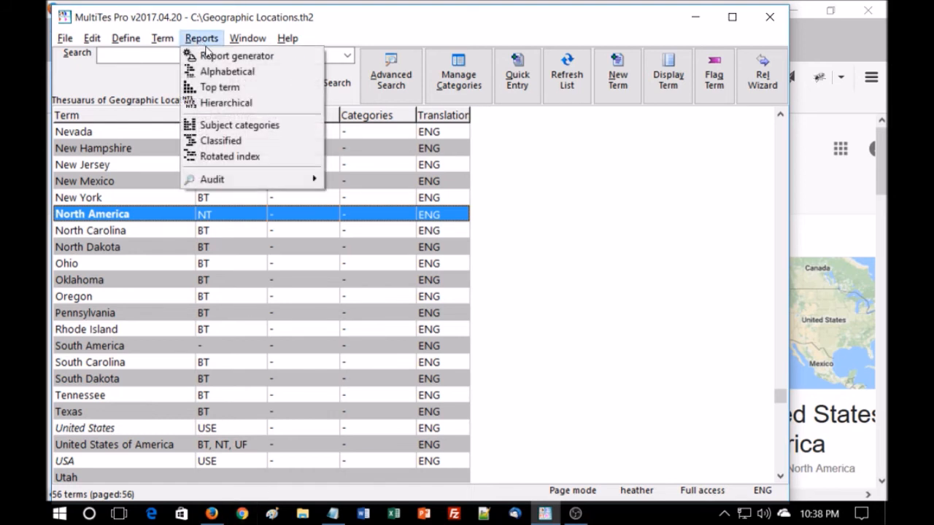
pyautogui.click(211, 58)
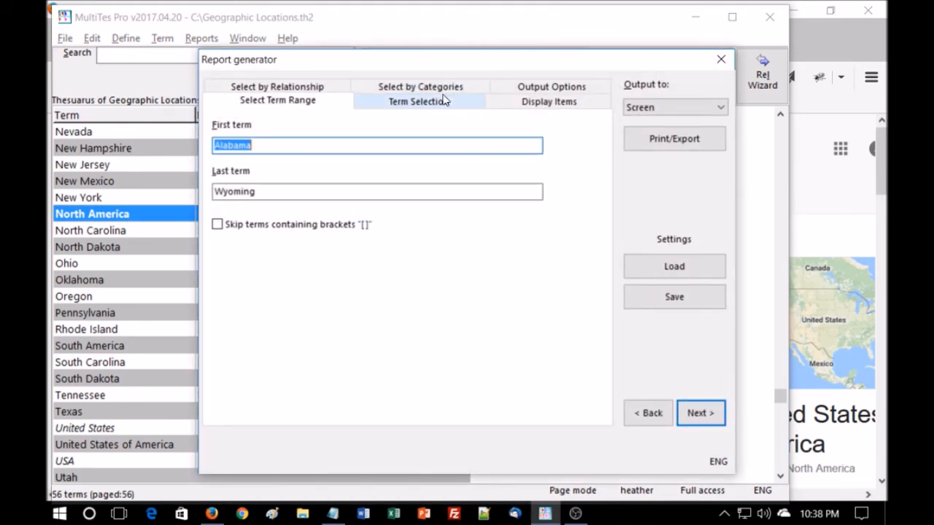
pyautogui.click(542, 106)
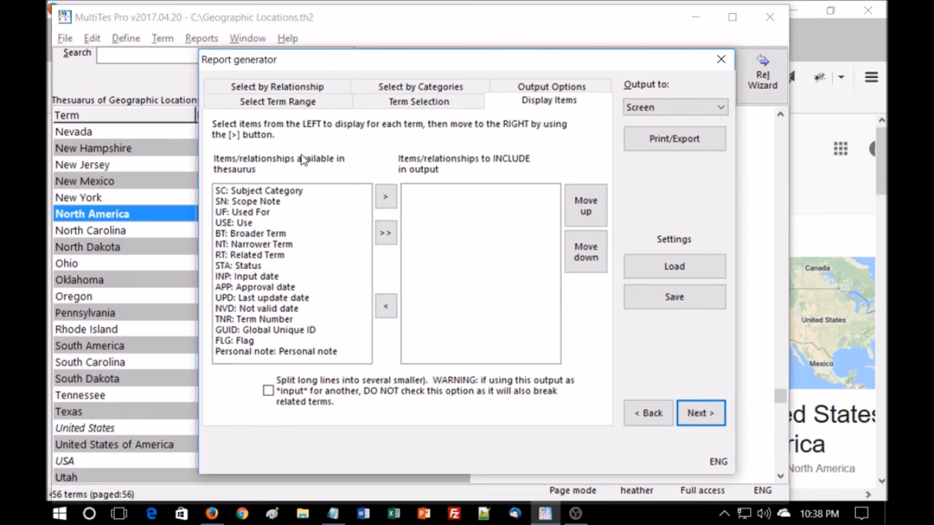
pyautogui.click(254, 212)
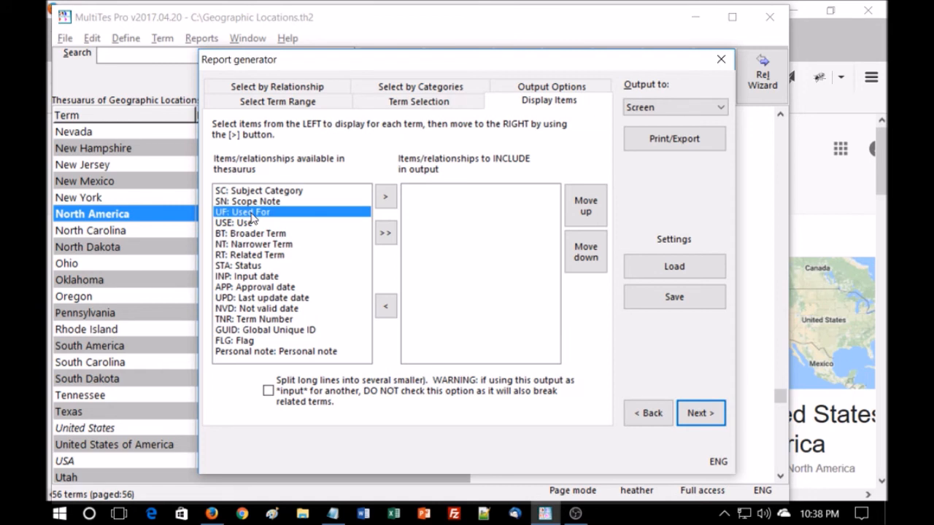
pyautogui.click(385, 199)
pyautogui.click(386, 201)
pyautogui.click(385, 198)
pyautogui.click(385, 198)
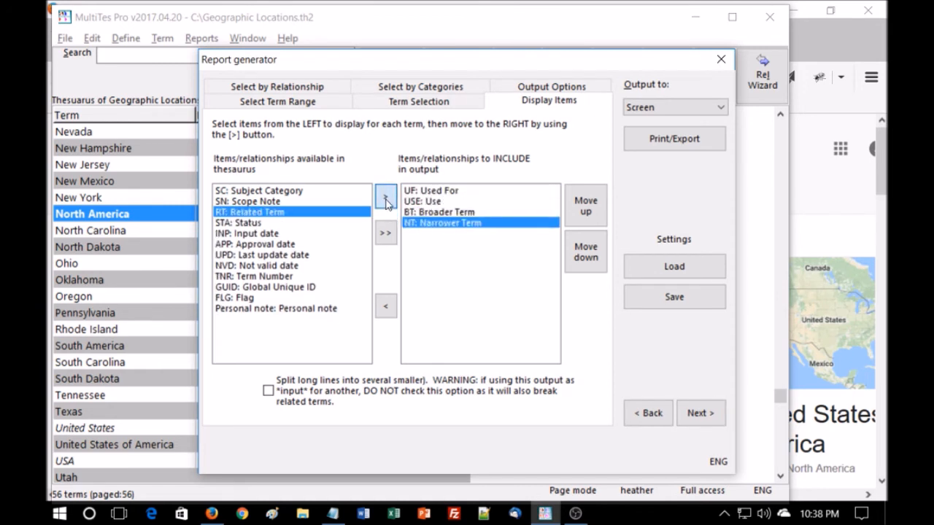
pyautogui.click(385, 198)
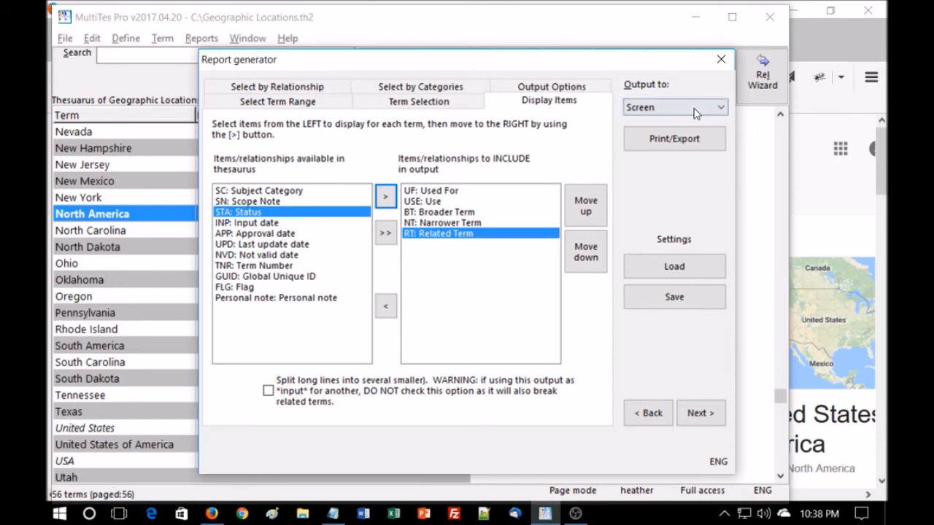
# Set the output to HTML and export the report as repgen.htm
pyautogui.click(721, 108)
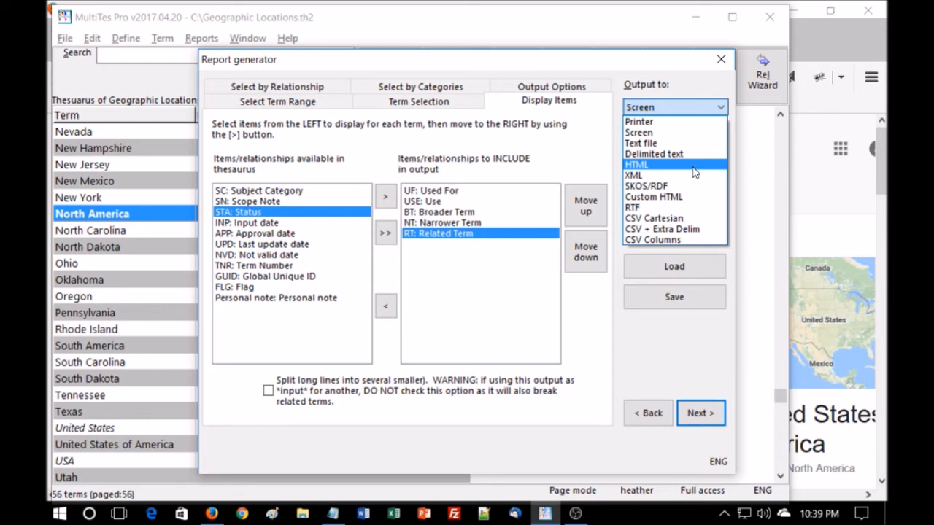
pyautogui.click(694, 166)
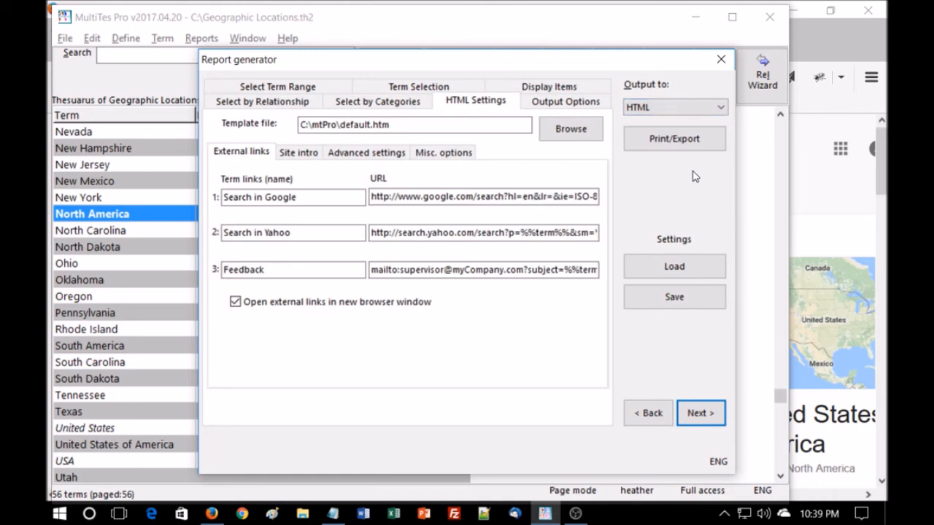
pyautogui.click(674, 140)
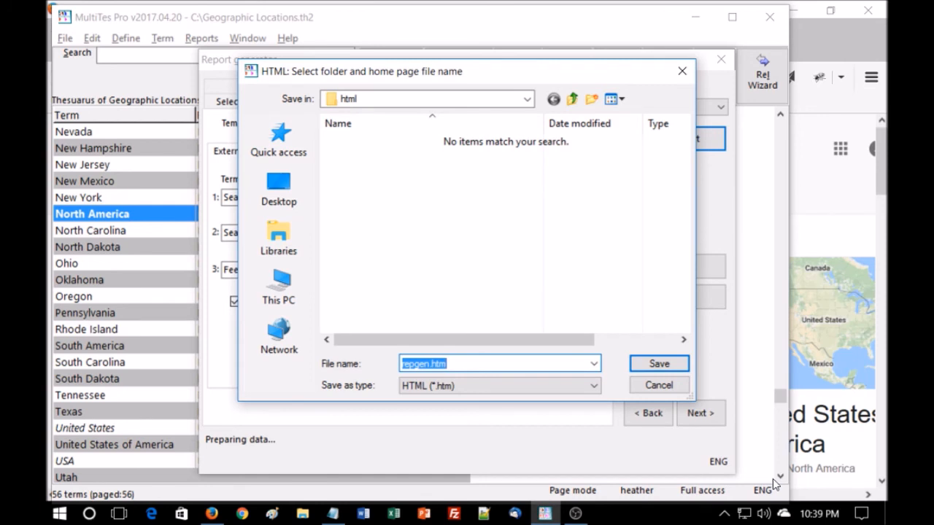
pyautogui.click(655, 368)
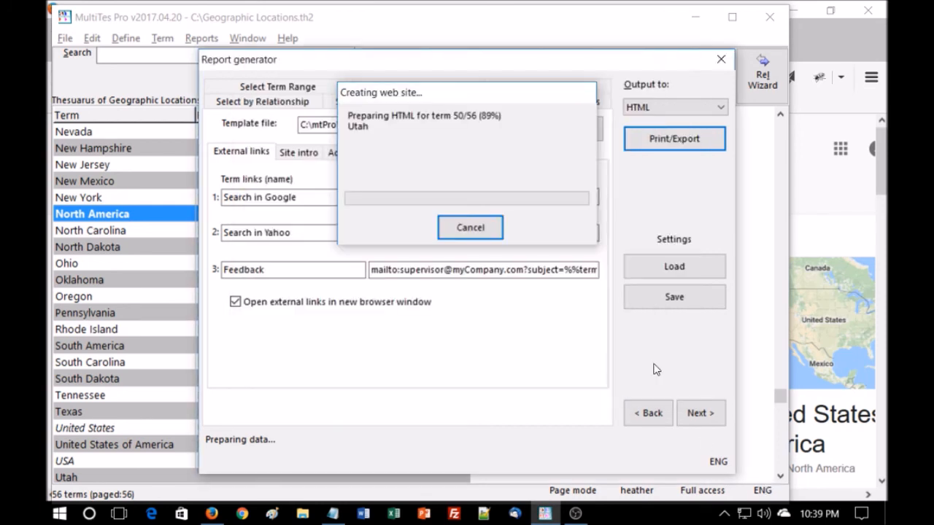
pyautogui.click(440, 299)
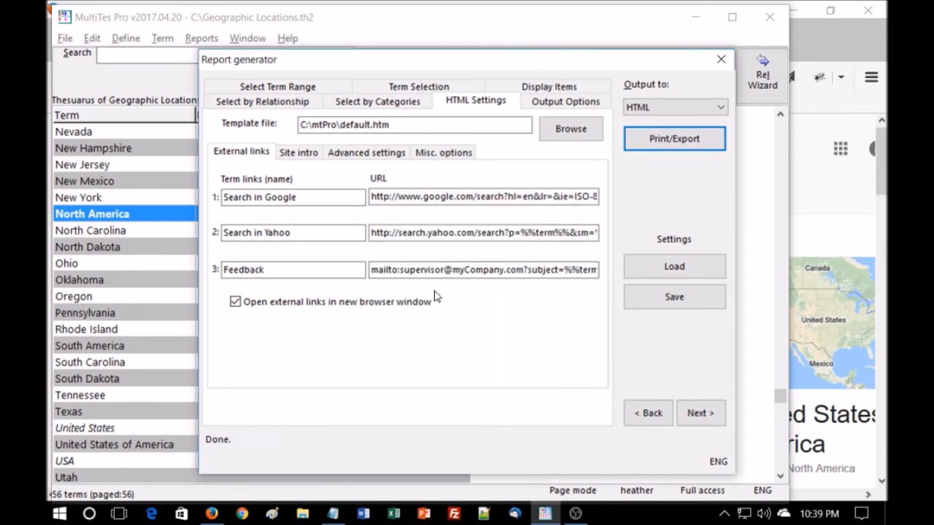
# Open the exported repgen.htm report in the browser and browse its letter index and linked term pages
pyautogui.moveTo(211, 514)
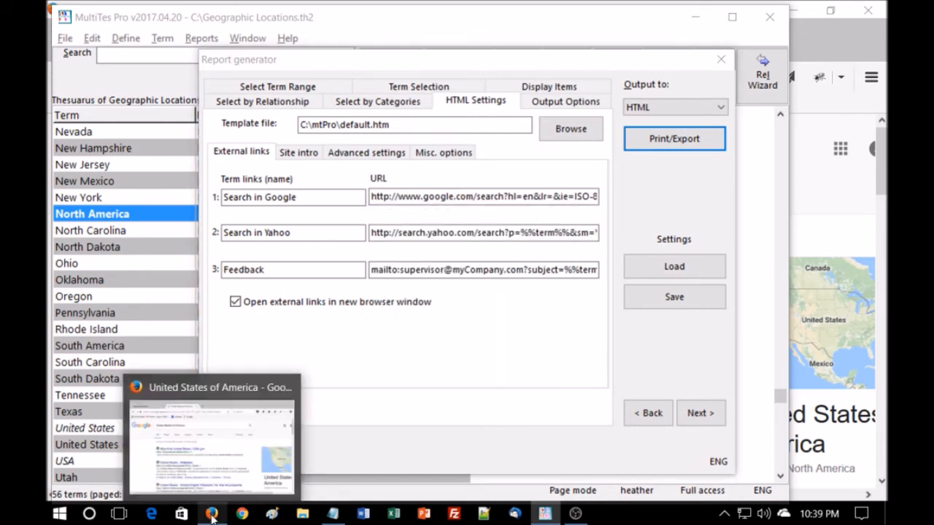
pyautogui.click(211, 515)
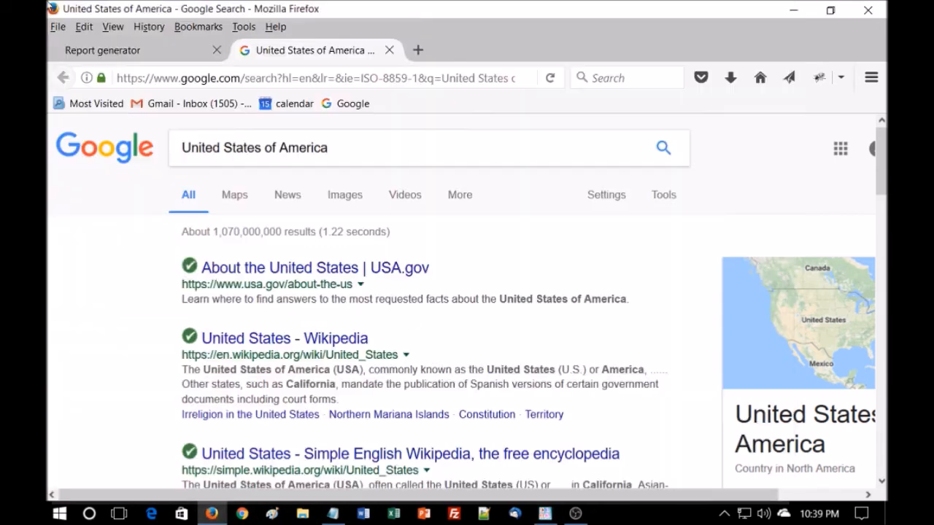
pyautogui.click(114, 56)
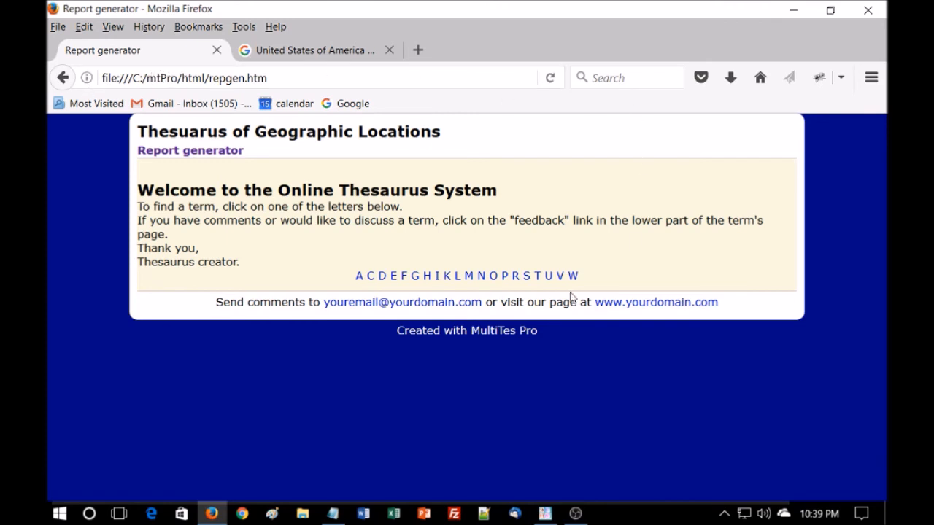
pyautogui.click(358, 277)
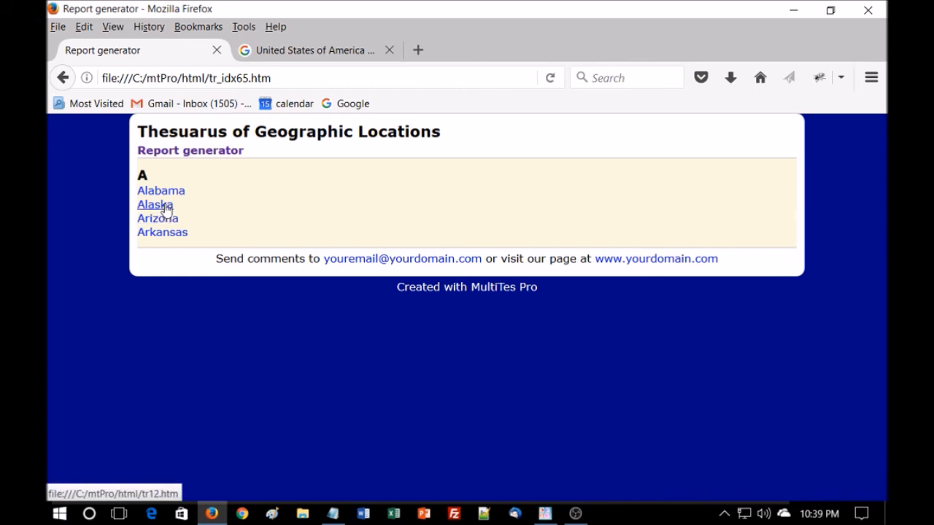
pyautogui.click(167, 192)
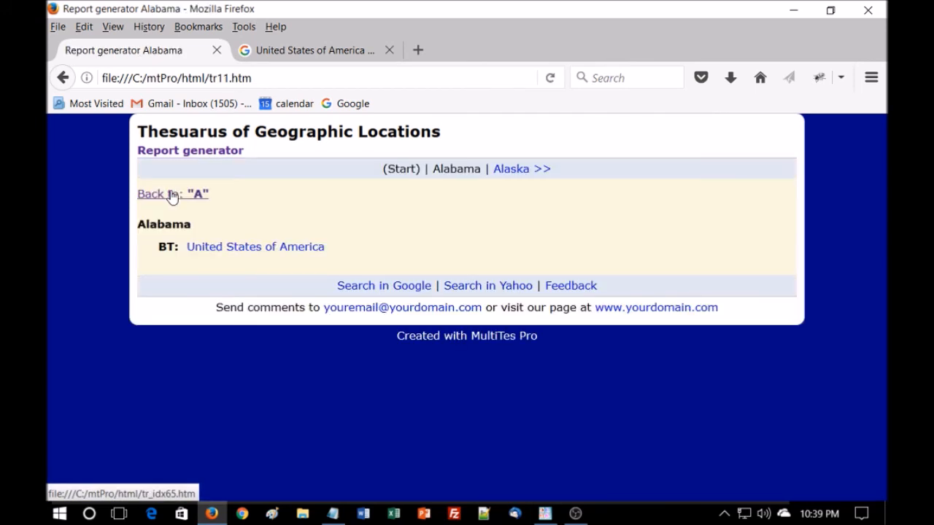
pyautogui.click(233, 252)
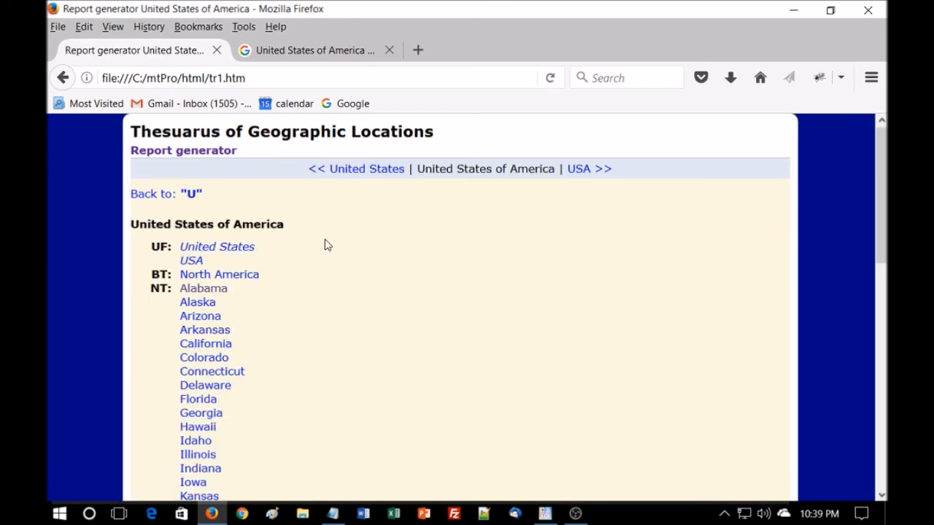
pyautogui.scroll(-14, 326, 245)
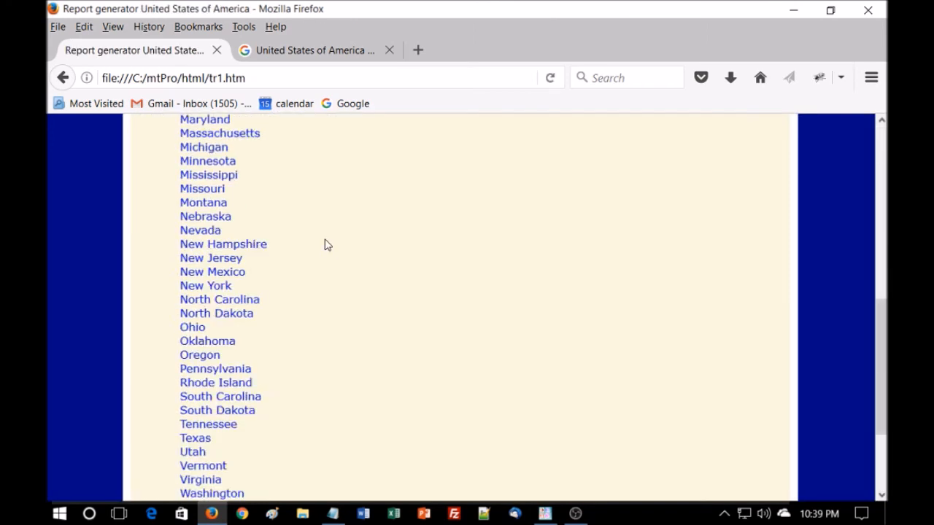
pyautogui.scroll(14, 327, 245)
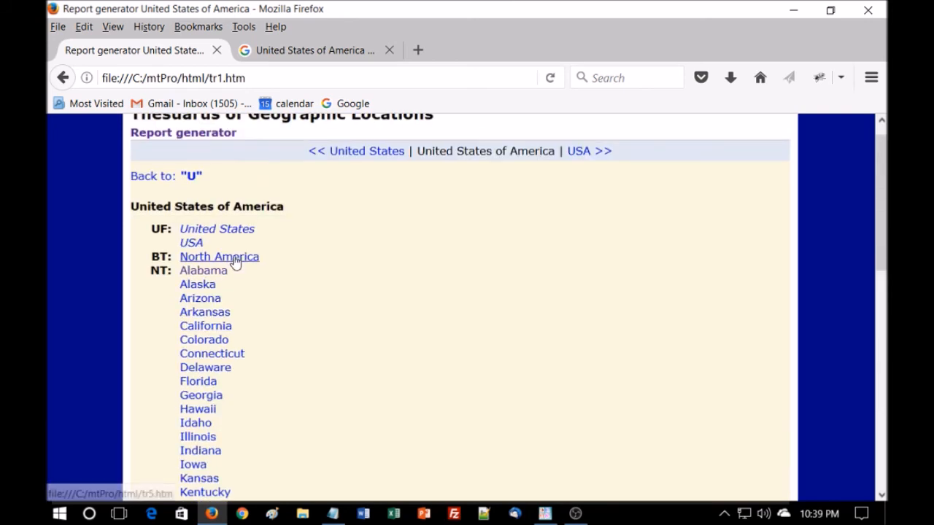
pyautogui.click(234, 256)
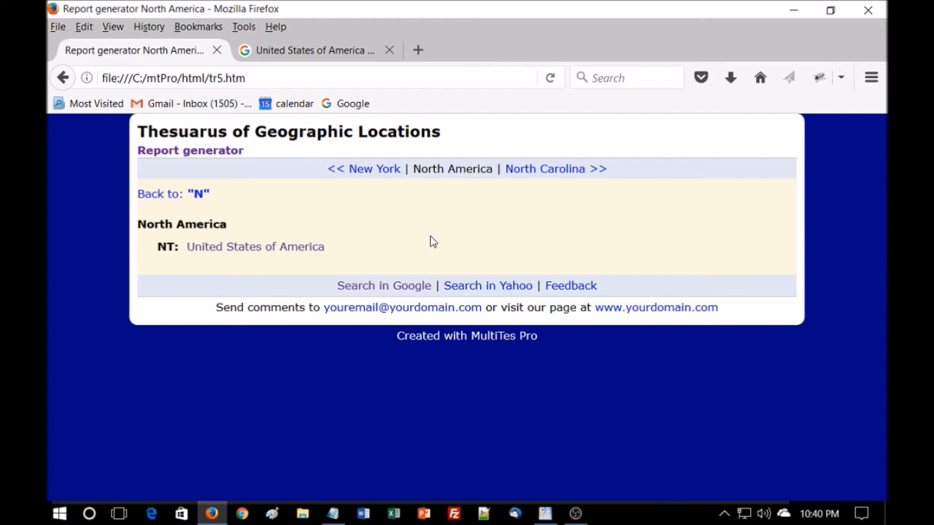
# Close the browser and Report generator, reopen it, and add UF, USE, BT, NT and RT to the displayed items
pyautogui.click(797, 14)
pyautogui.click(719, 57)
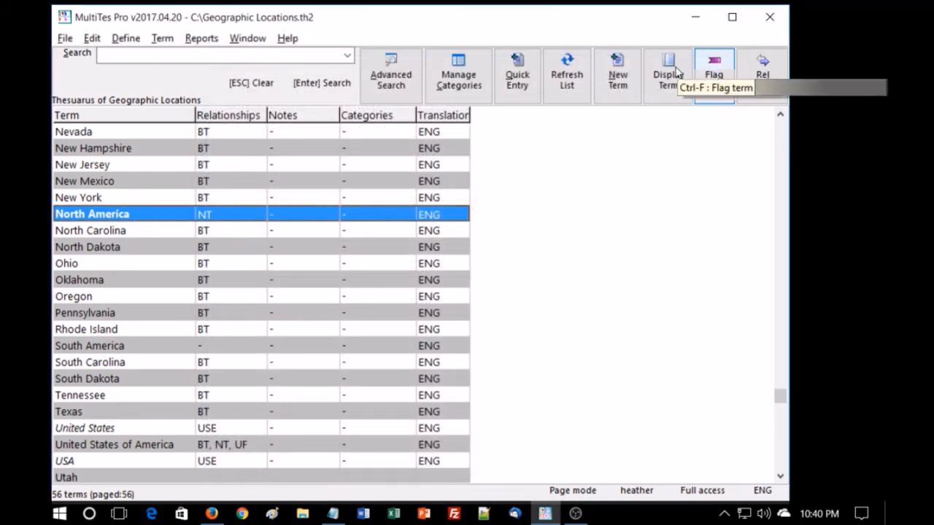
pyautogui.click(191, 40)
pyautogui.click(200, 56)
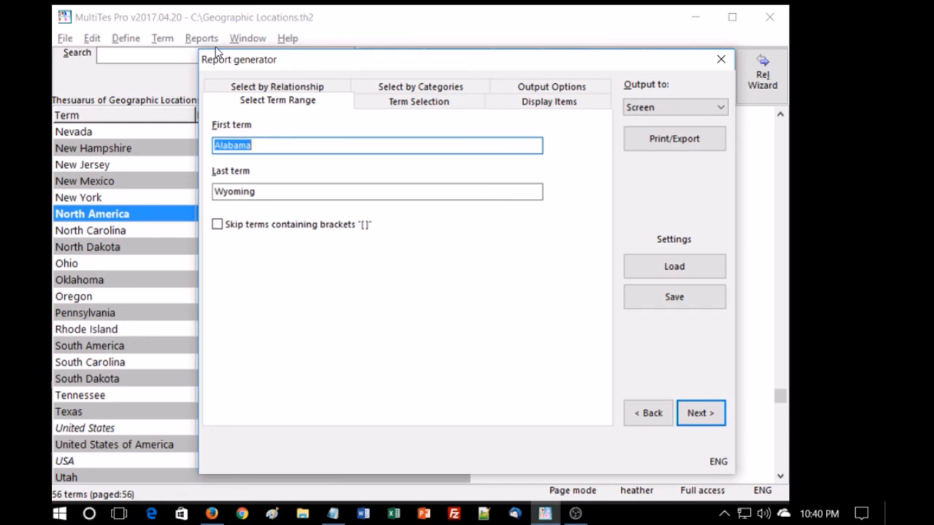
pyautogui.click(532, 105)
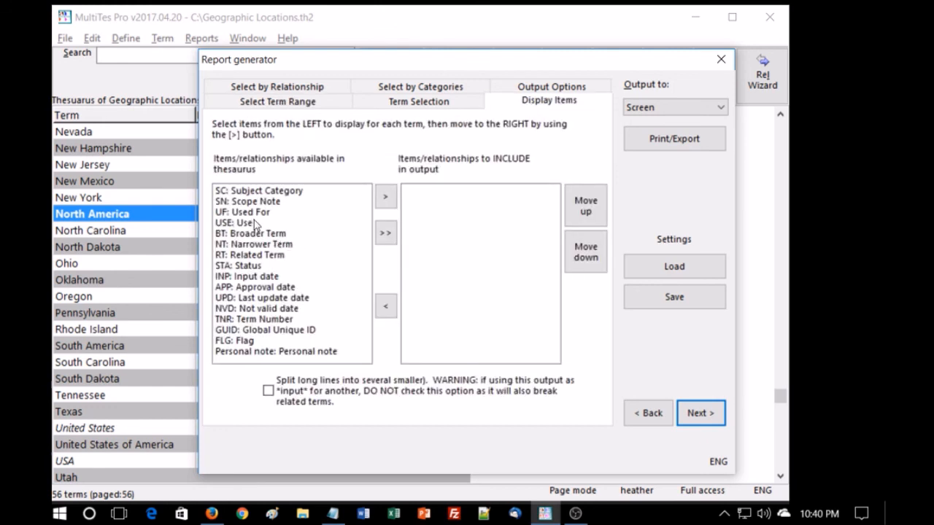
pyautogui.click(255, 213)
pyautogui.click(386, 197)
pyautogui.click(386, 196)
pyautogui.click(386, 197)
pyautogui.click(386, 196)
pyautogui.click(386, 196)
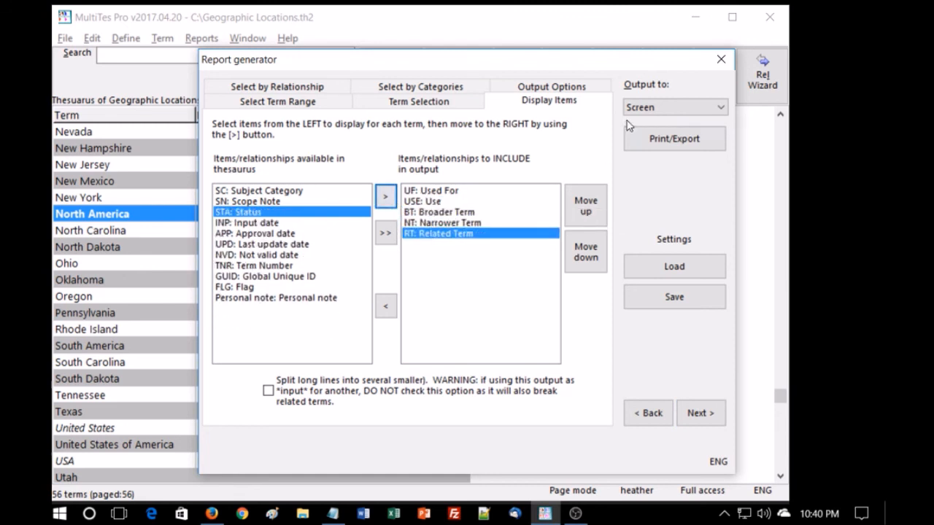
# Set the output to XML and export the report as repgen.xml, replacing the existing file and displaying it
pyautogui.click(714, 109)
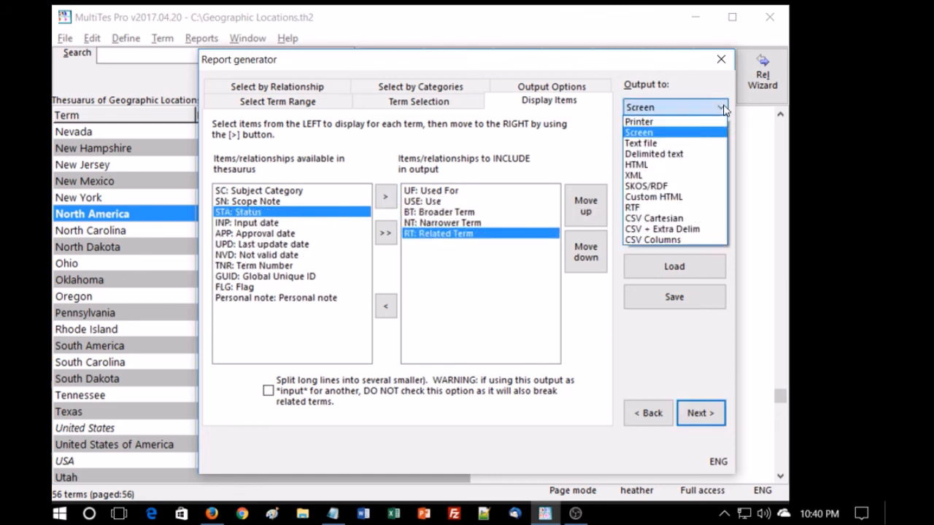
pyautogui.click(680, 180)
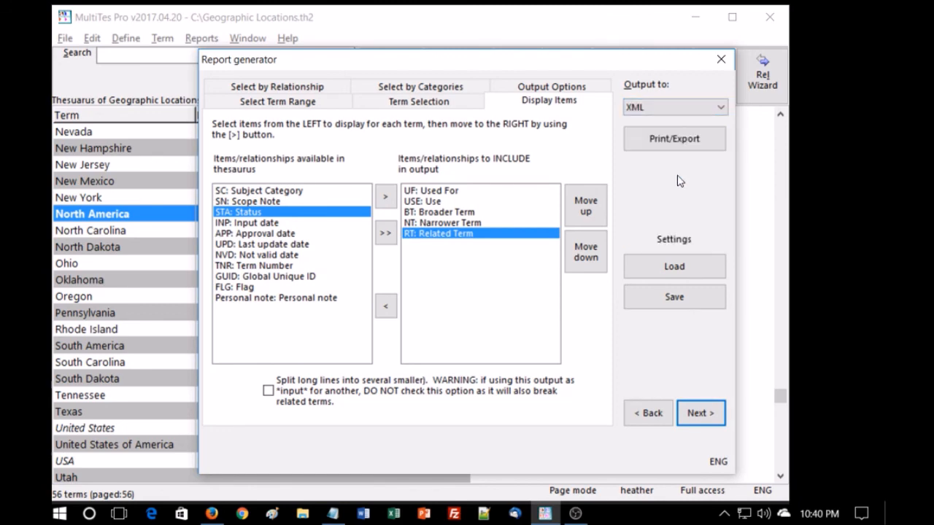
pyautogui.click(677, 140)
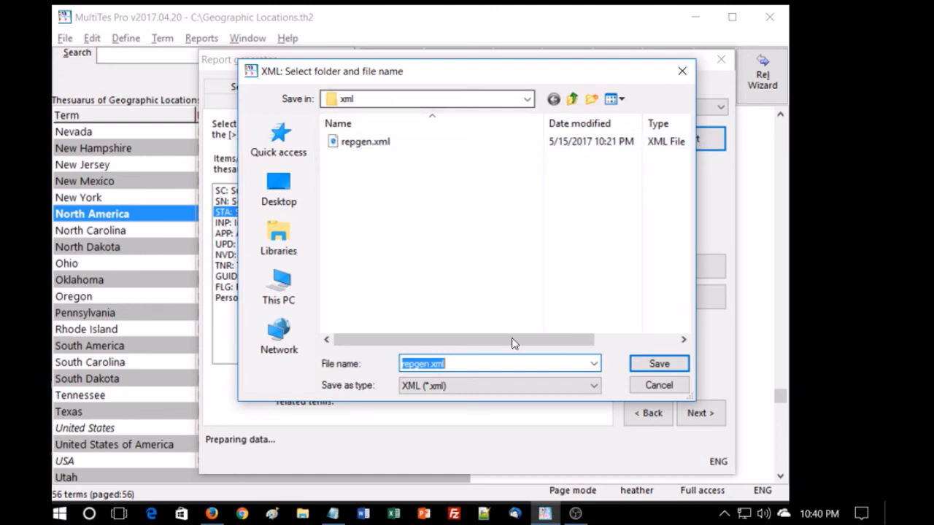
pyautogui.click(656, 364)
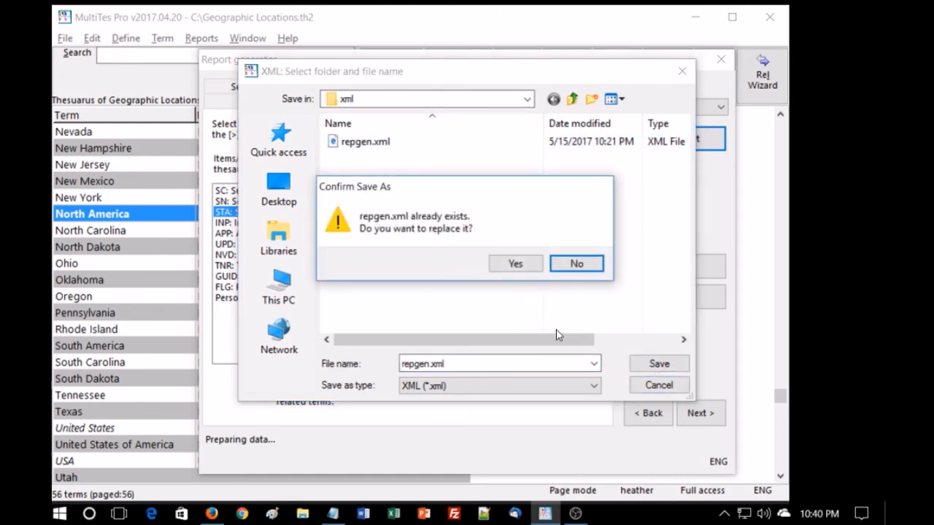
pyautogui.click(515, 265)
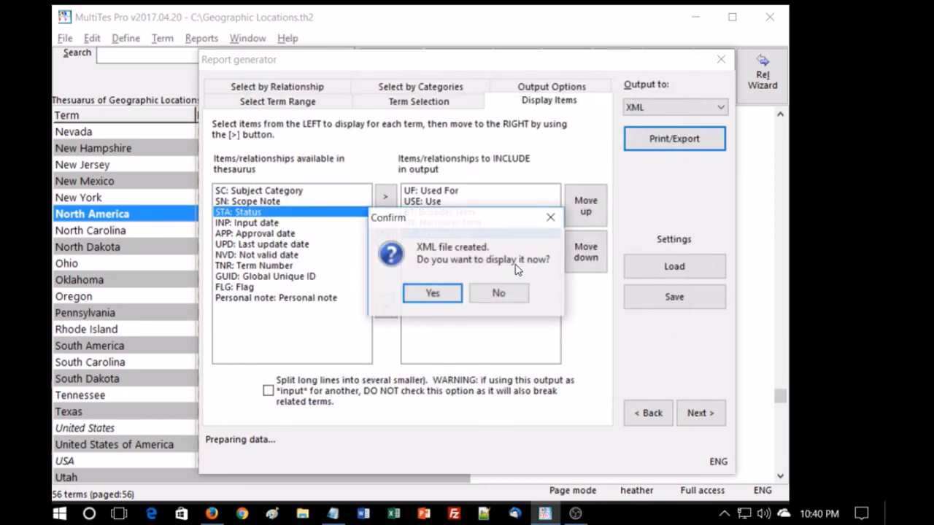
pyautogui.click(432, 293)
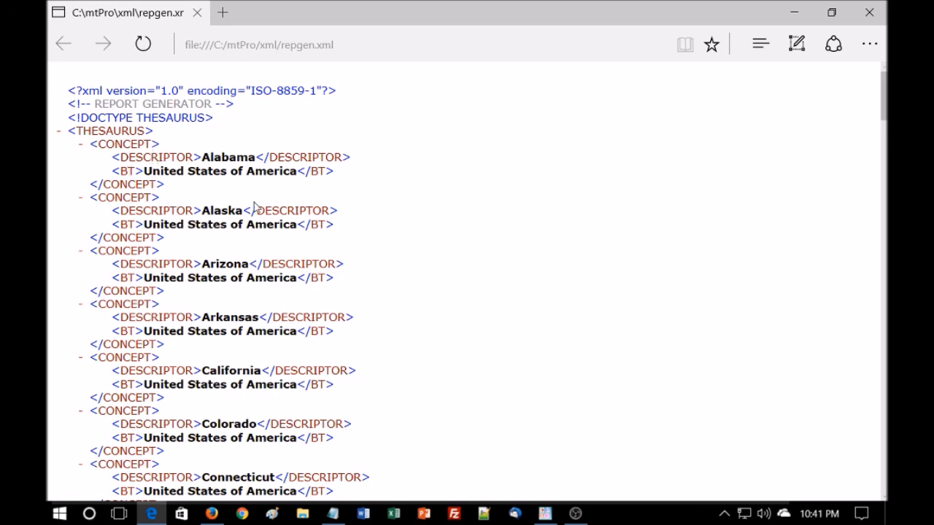
# Scroll through the generated repgen.xml file, then close the browser and the Report generator
pyautogui.scroll(-3, 412, 244)
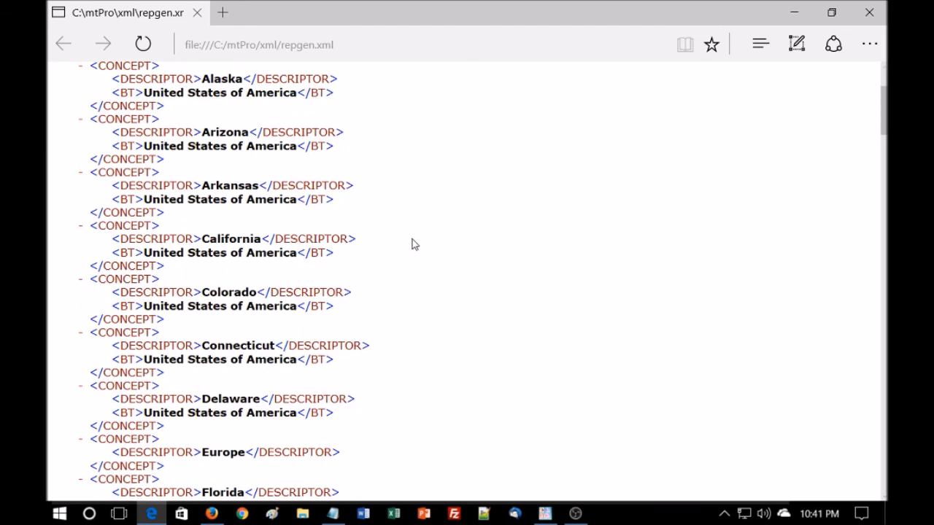
pyautogui.scroll(-20, 412, 243)
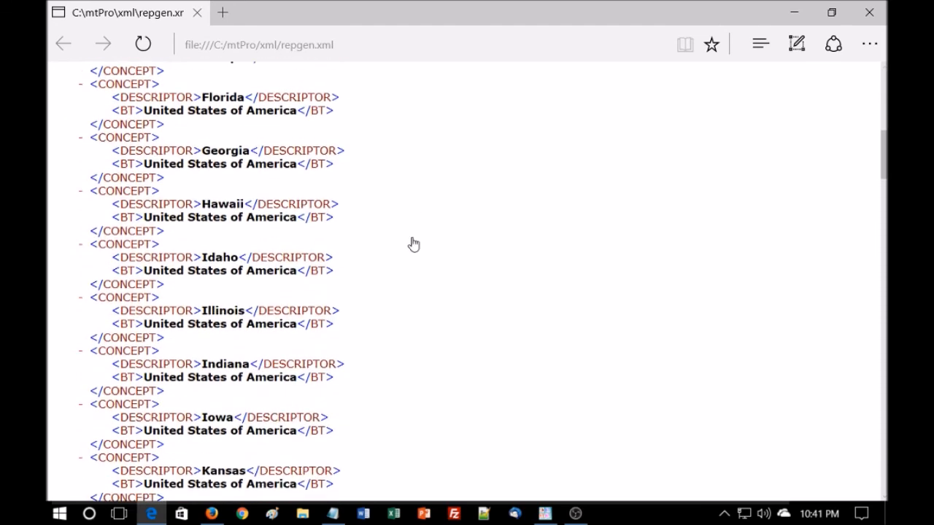
pyautogui.scroll(-7, 412, 244)
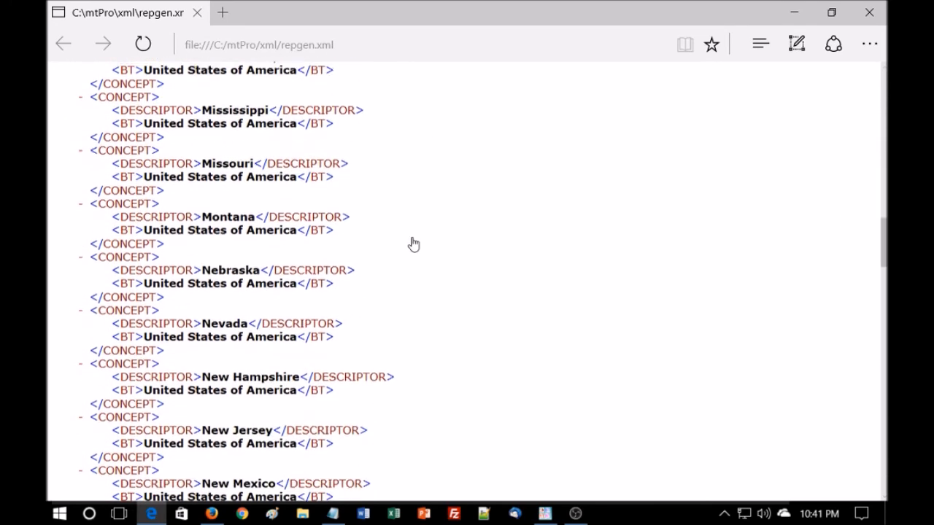
pyautogui.click(873, 13)
pyautogui.click(720, 60)
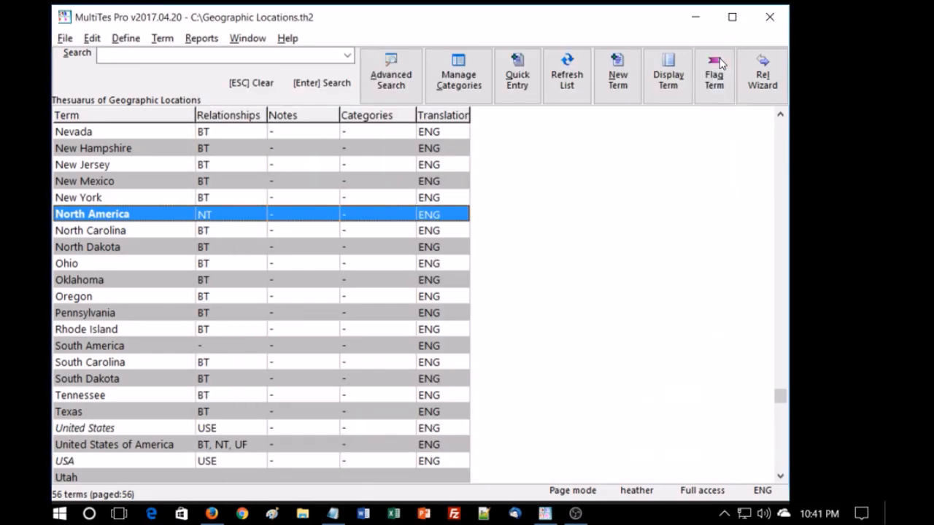